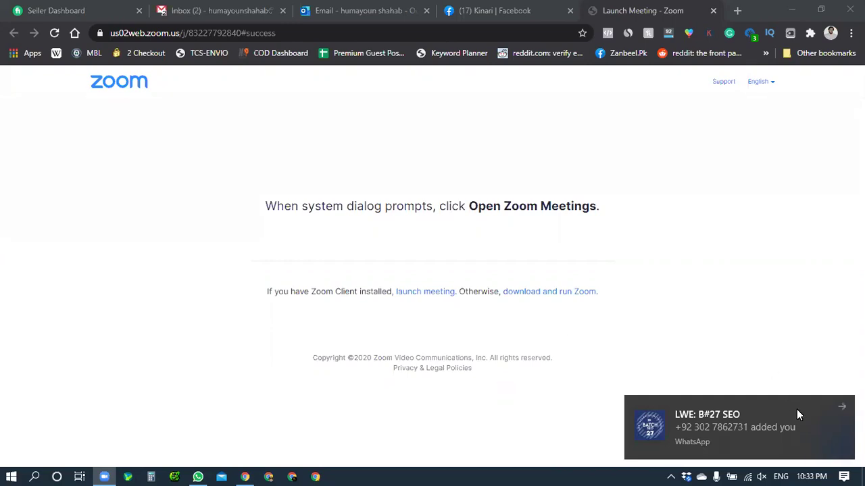
Minimize the browser, open the Local+Business+SEO+Information workbook from the LWE Data folder on the desktop, and close the folder window
{"action": "left_click", "coordinate": [840, 409]}
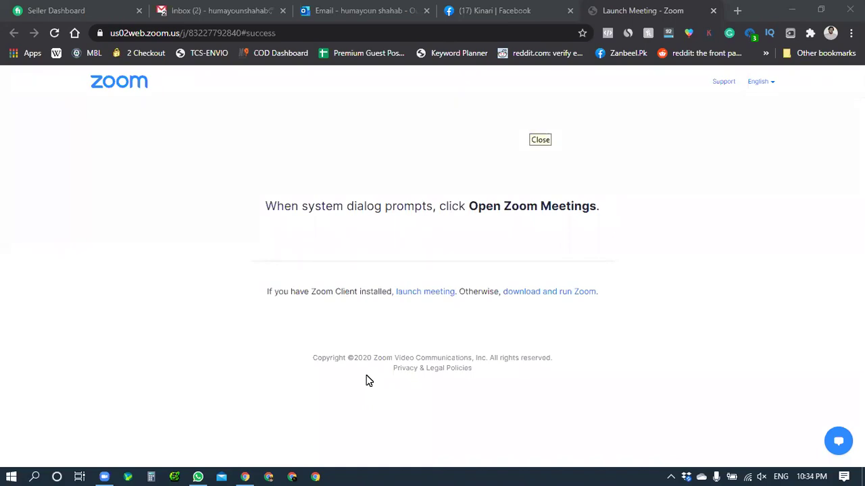
{"action": "left_click", "coordinate": [796, 14]}
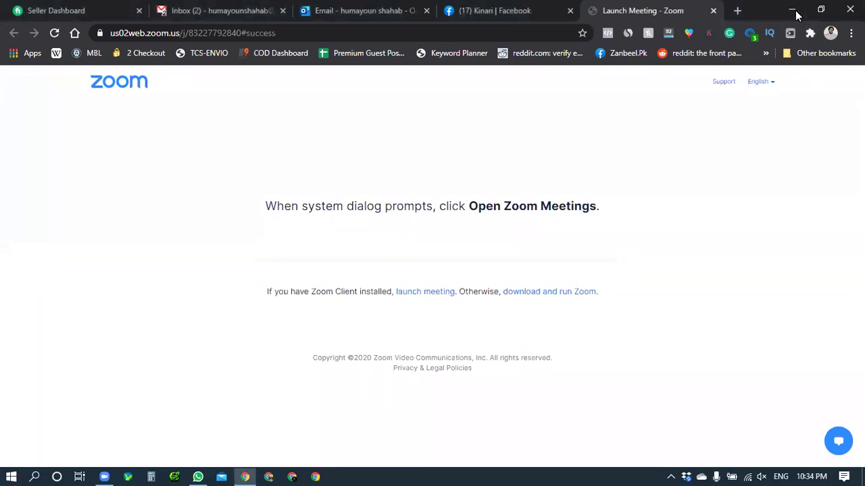
{"action": "left_click", "coordinate": [796, 15]}
{"action": "double_click", "coordinate": [738, 66]}
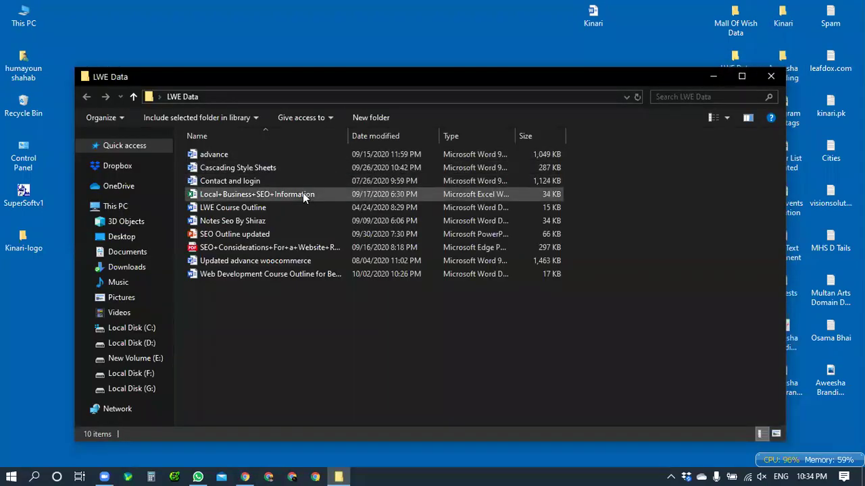
{"action": "left_click", "coordinate": [290, 191]}
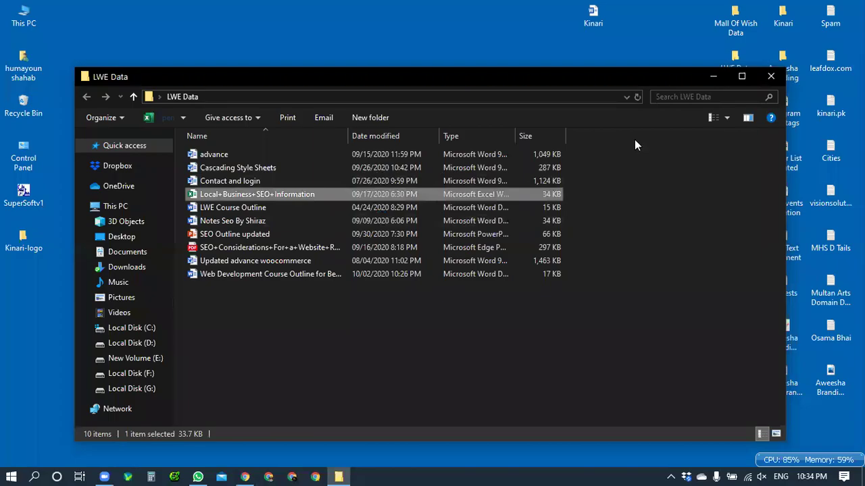
{"action": "left_click", "coordinate": [770, 75]}
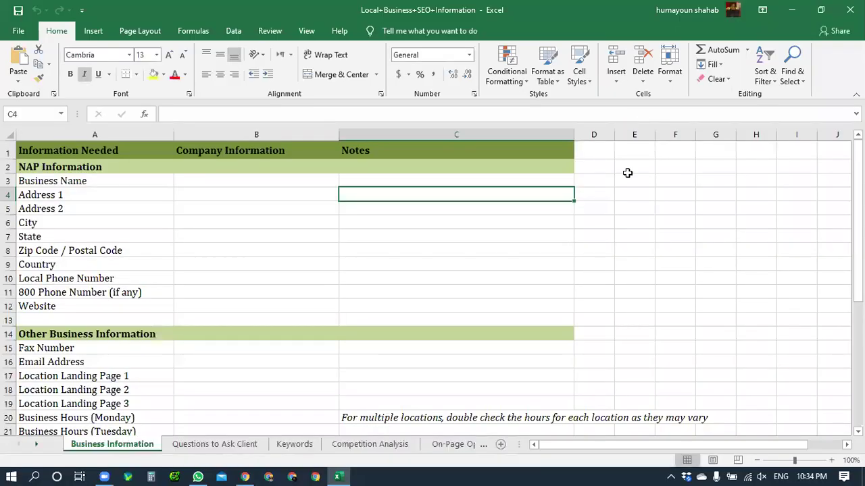
Skim the Business Information, Questions to Ask Client and Keywords sheets, and return to the Business Information sheet
{"action": "scroll", "coordinate": [493, 285], "scroll_direction": "down", "scroll_amount": 6}
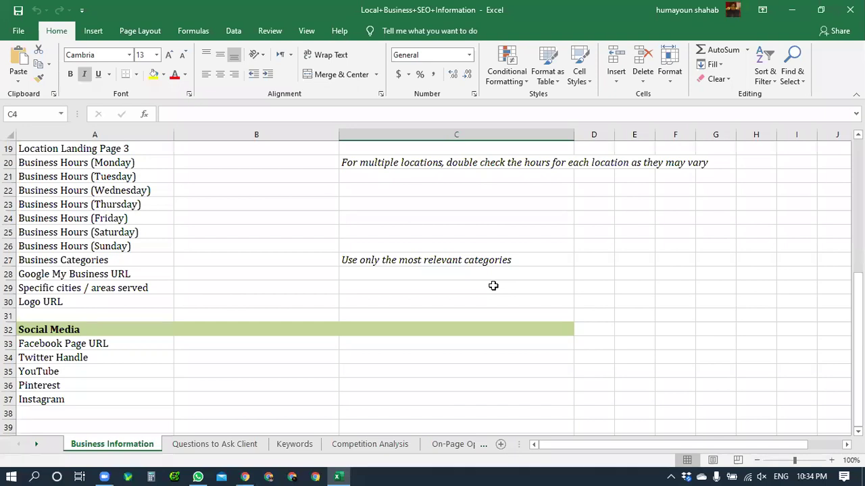
{"action": "scroll", "coordinate": [493, 286], "scroll_direction": "up", "scroll_amount": 6}
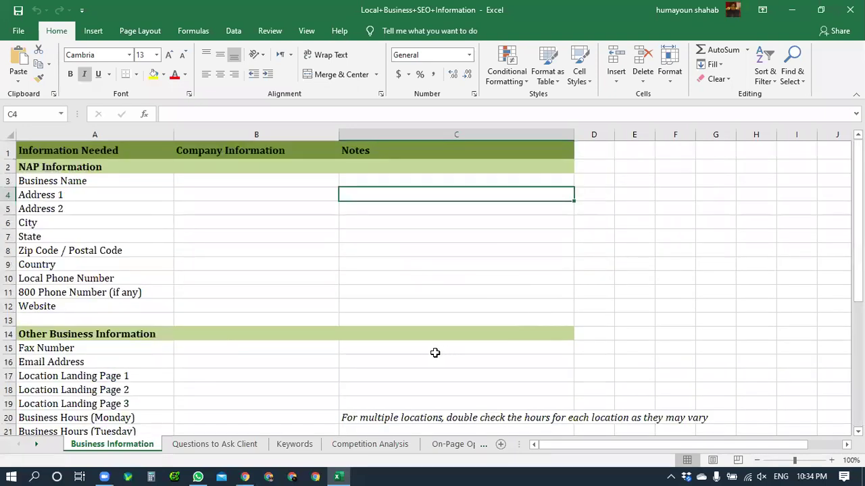
{"action": "left_click", "coordinate": [248, 448]}
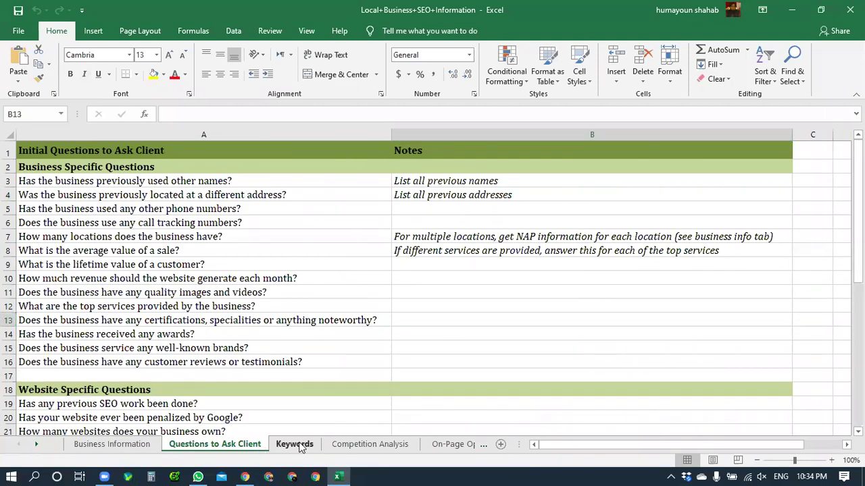
{"action": "left_click", "coordinate": [278, 445]}
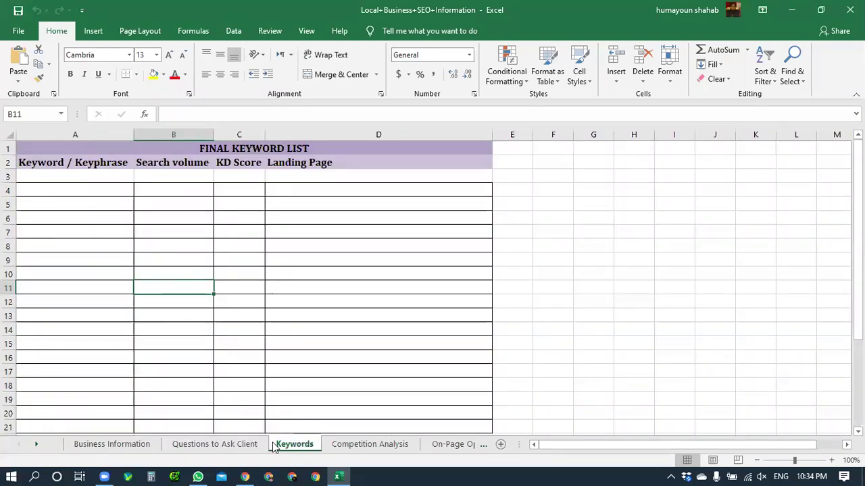
{"action": "left_click", "coordinate": [132, 445]}
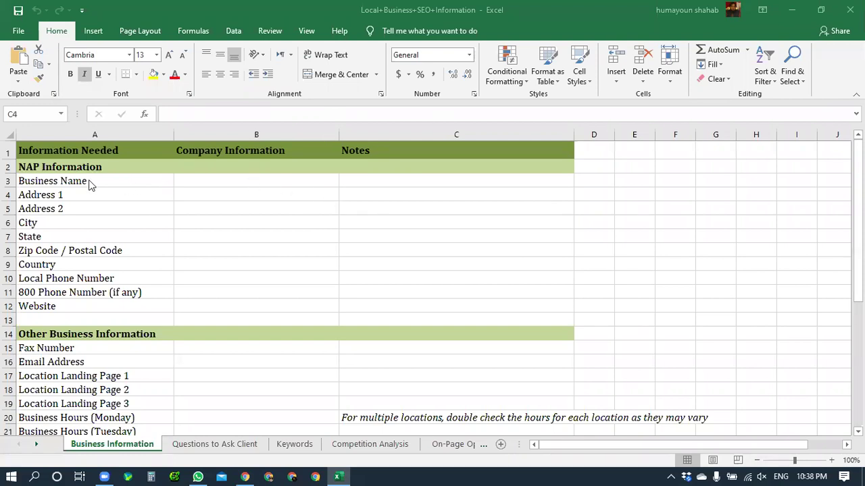
Examine the Business Information sheet, going through the NAP Information fields from Business Name to Country
{"action": "scroll", "coordinate": [362, 256], "scroll_direction": "down", "scroll_amount": 9}
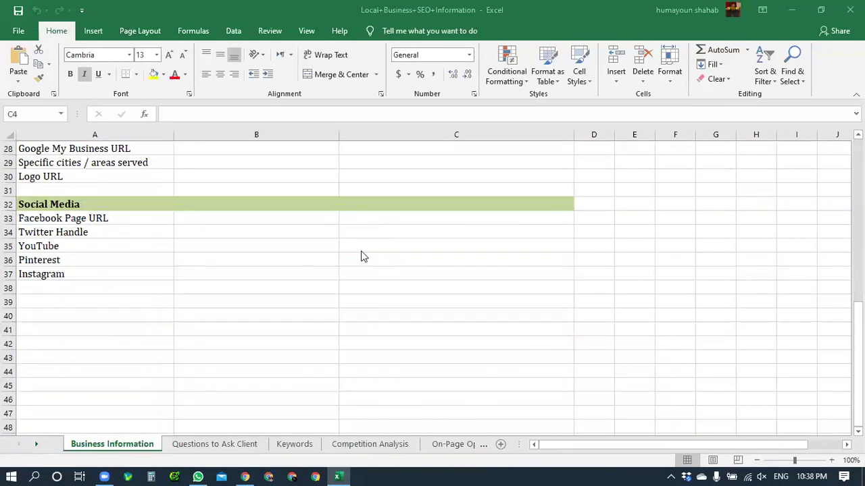
{"action": "scroll", "coordinate": [360, 256], "scroll_direction": "up", "scroll_amount": 9}
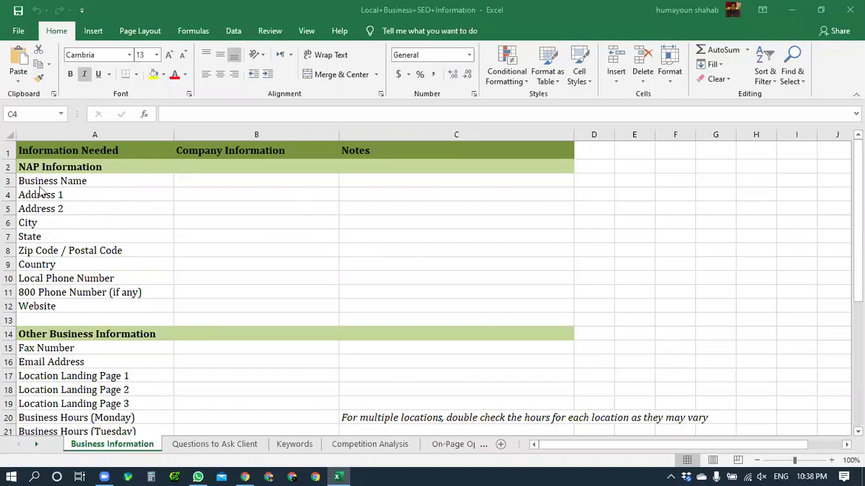
{"action": "left_click", "coordinate": [210, 182]}
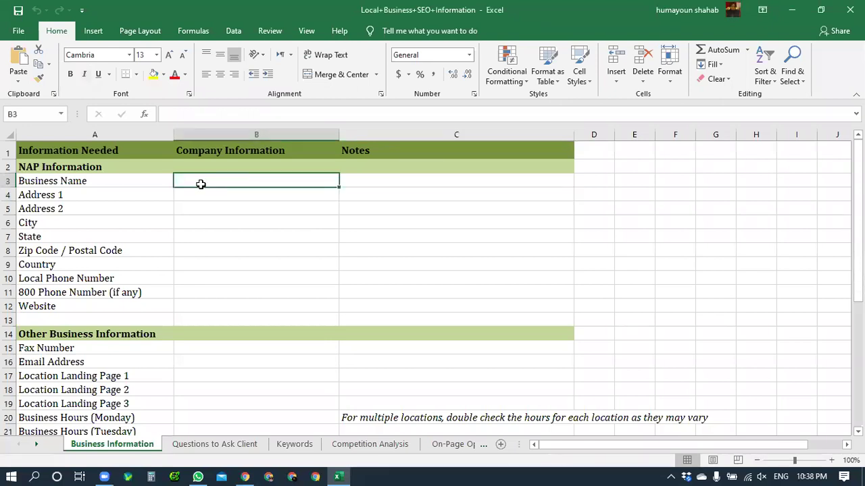
{"action": "left_click", "coordinate": [189, 195]}
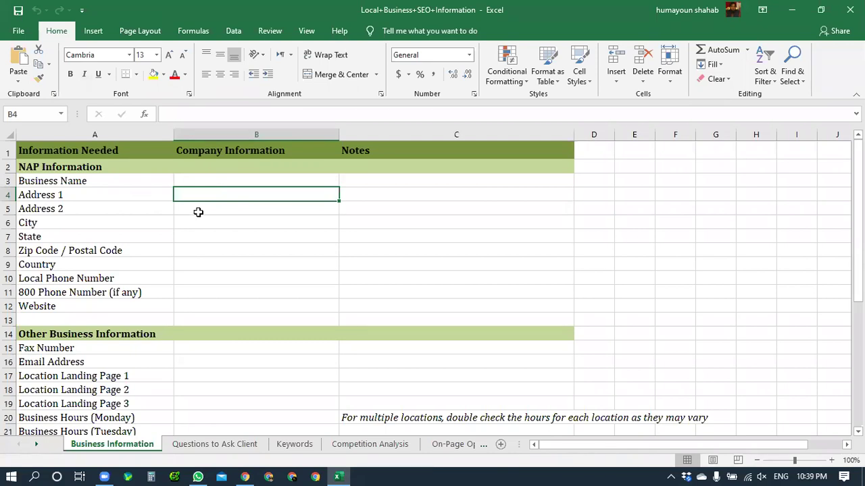
{"action": "left_click", "coordinate": [197, 212]}
{"action": "left_click", "coordinate": [192, 226]}
{"action": "left_click", "coordinate": [193, 235]}
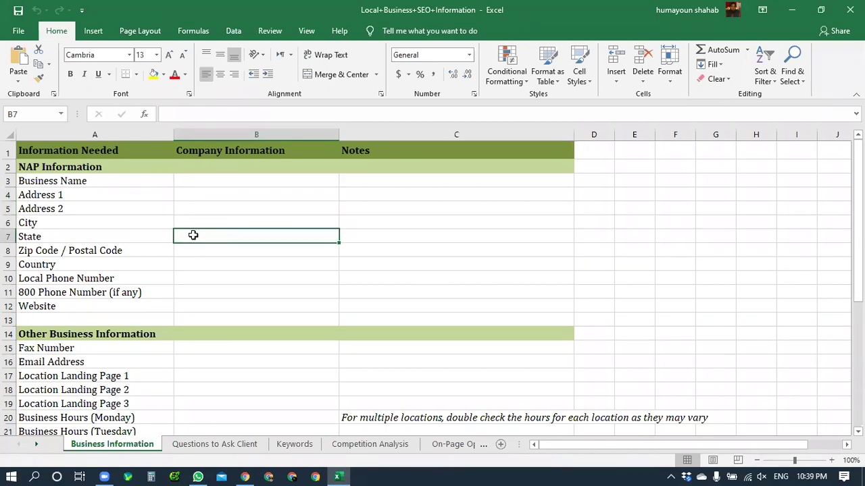
{"action": "left_click", "coordinate": [200, 253]}
{"action": "left_click", "coordinate": [199, 266]}
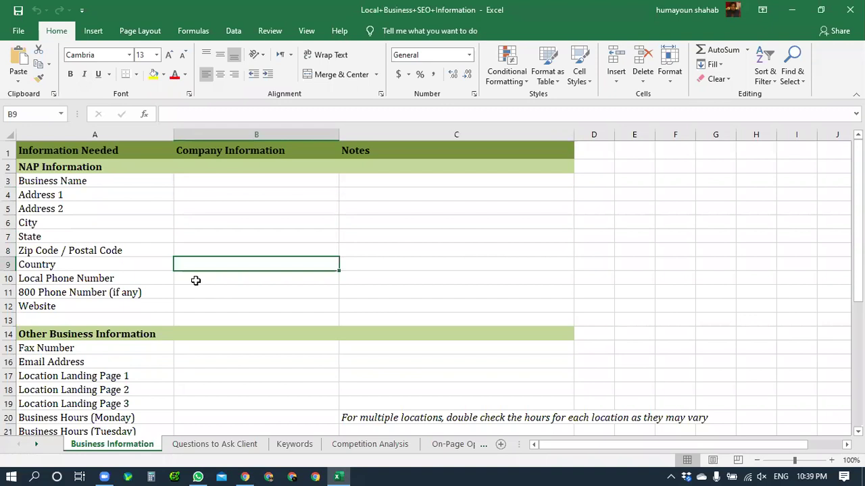
Delete the "800 Phone Number (if any)" row from the NAP Information section
{"action": "right_click", "coordinate": [10, 293]}
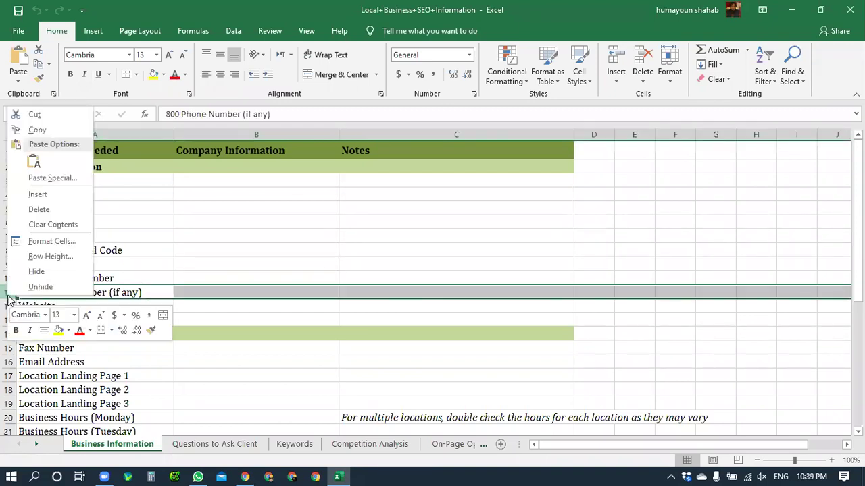
{"action": "left_click", "coordinate": [58, 210]}
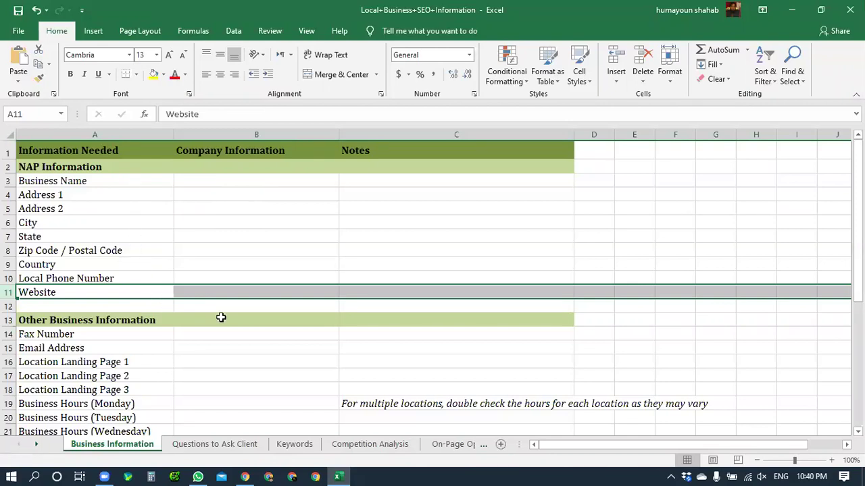
Examine the Other Business Information section, including the Business Categories, Google My Business URL, specific cities / areas served and Logo URL fields
{"action": "scroll", "coordinate": [280, 295], "scroll_direction": "down", "scroll_amount": 2}
{"action": "scroll", "coordinate": [280, 295], "scroll_direction": "down", "scroll_amount": 1}
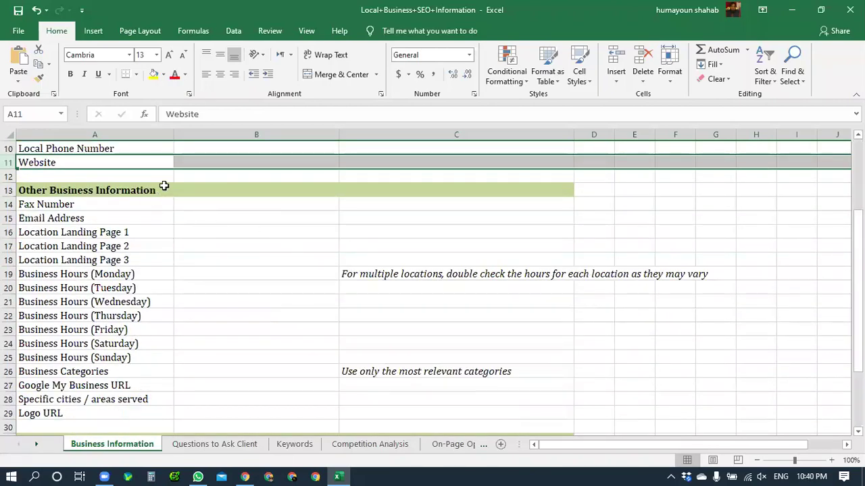
{"action": "left_click", "coordinate": [165, 189]}
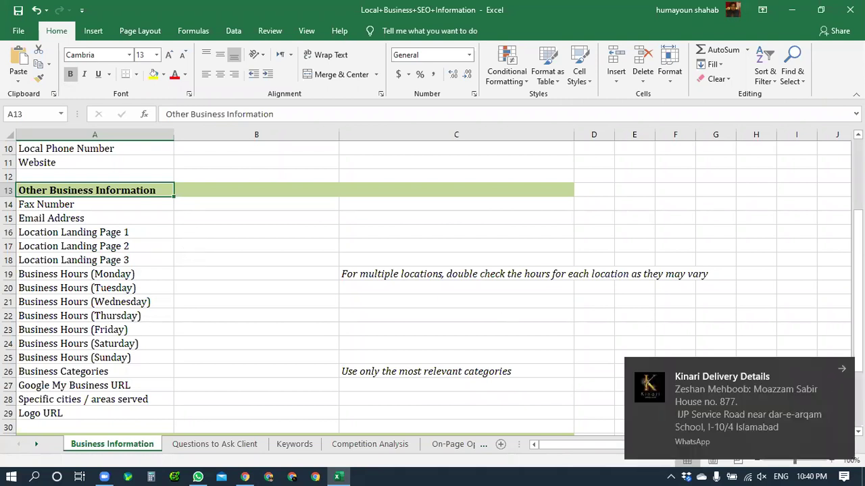
{"action": "left_click", "coordinate": [844, 368]}
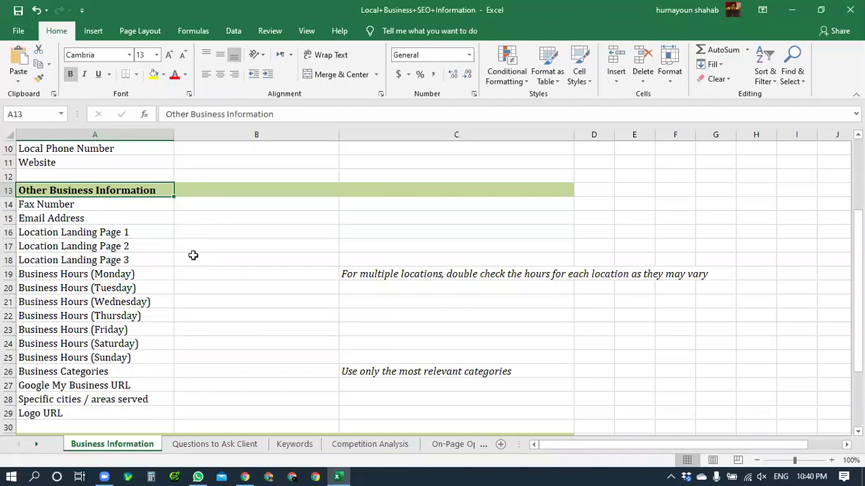
{"action": "scroll", "coordinate": [208, 240], "scroll_direction": "down", "scroll_amount": 1}
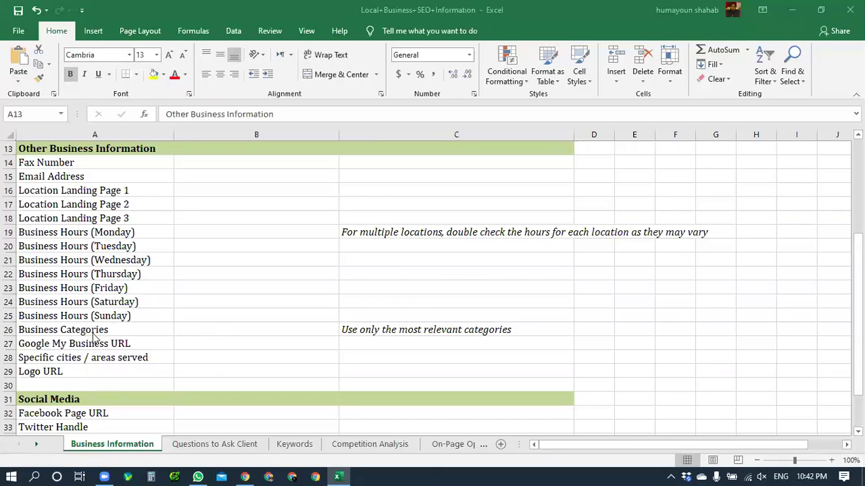
{"action": "left_click", "coordinate": [194, 331]}
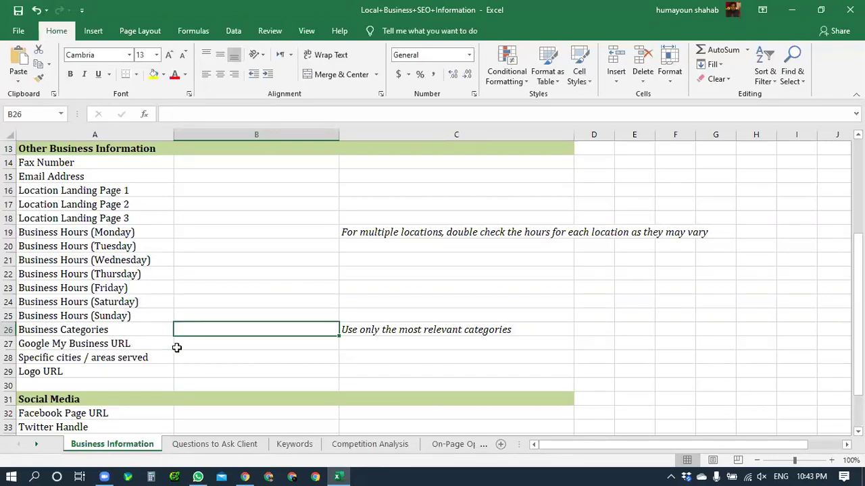
{"action": "left_click", "coordinate": [206, 344]}
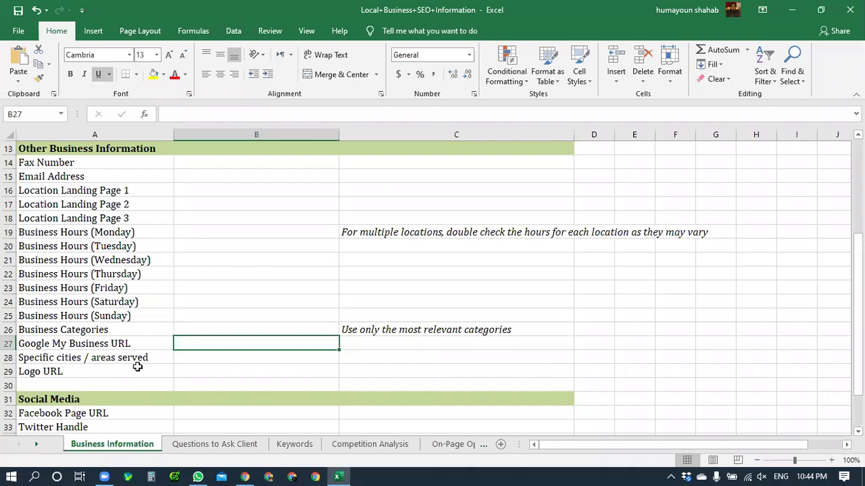
{"action": "left_click", "coordinate": [204, 357]}
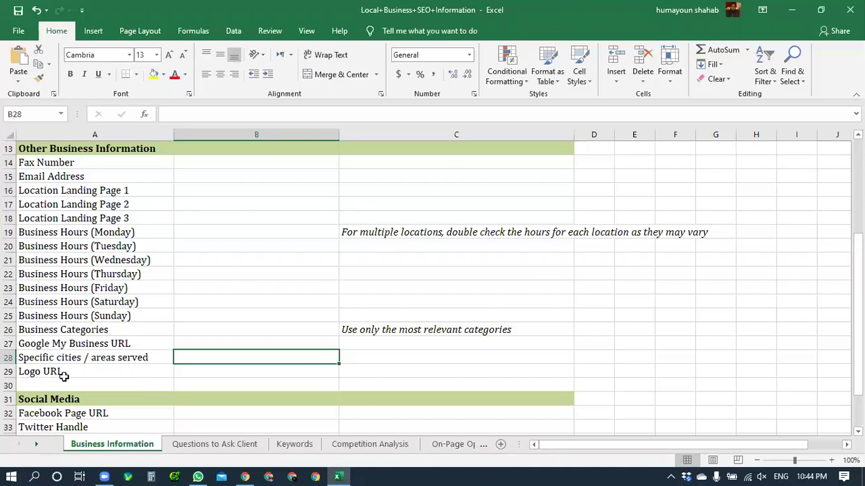
{"action": "left_click", "coordinate": [207, 372]}
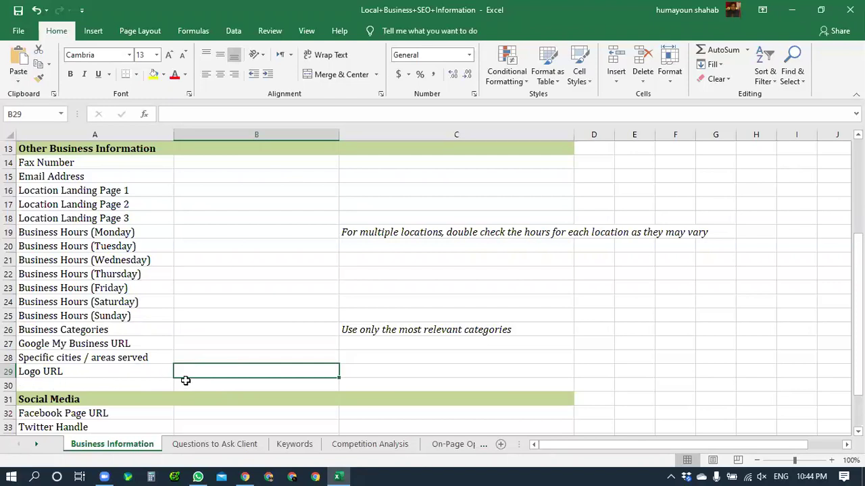
Go through the Social Media fields from Facebook Page URL to Instagram, and review the whole Business Information sheet once more
{"action": "scroll", "coordinate": [262, 358], "scroll_direction": "down", "scroll_amount": 3}
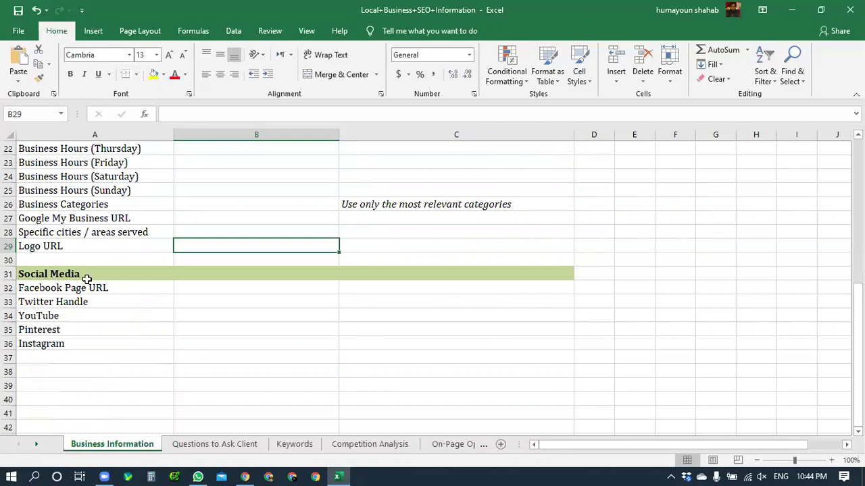
{"action": "left_click", "coordinate": [54, 356]}
{"action": "left_click", "coordinate": [48, 371]}
{"action": "left_click", "coordinate": [49, 386]}
{"action": "left_click", "coordinate": [48, 398]}
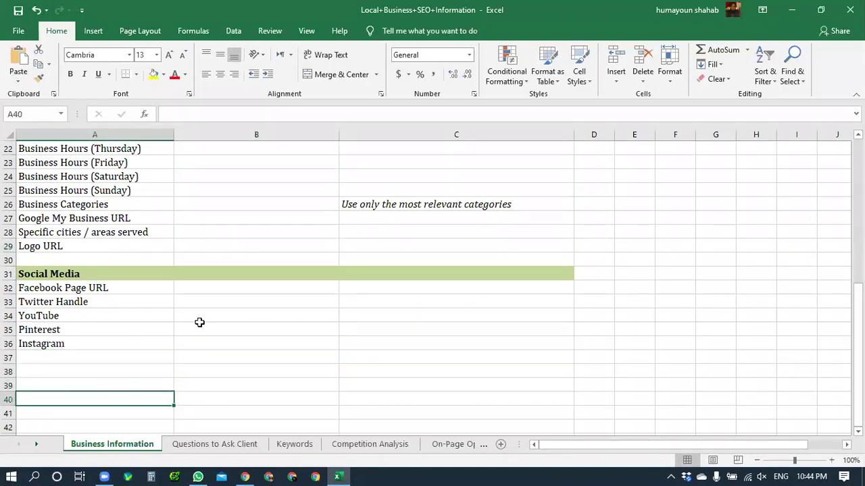
{"action": "left_click", "coordinate": [234, 292]}
{"action": "left_click", "coordinate": [235, 298]}
{"action": "left_click", "coordinate": [233, 316]}
{"action": "left_click", "coordinate": [233, 333]}
{"action": "left_click", "coordinate": [231, 342]}
{"action": "left_click", "coordinate": [231, 354]}
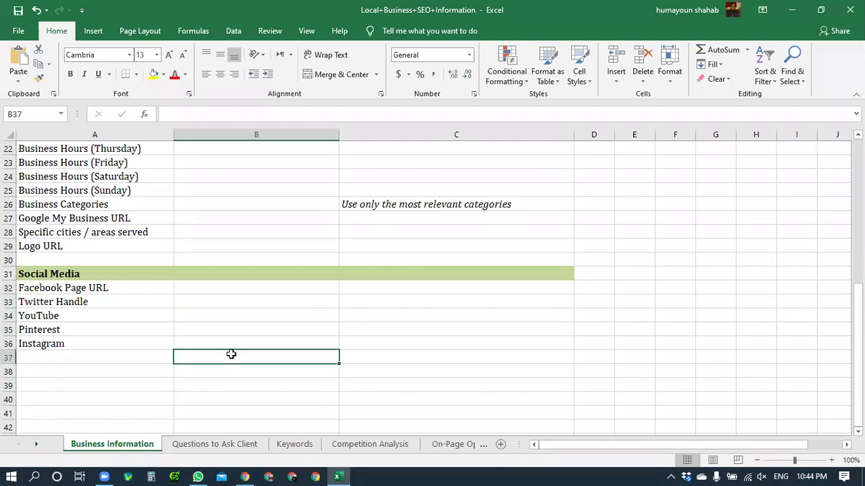
{"action": "scroll", "coordinate": [231, 354], "scroll_direction": "up", "scroll_amount": 7}
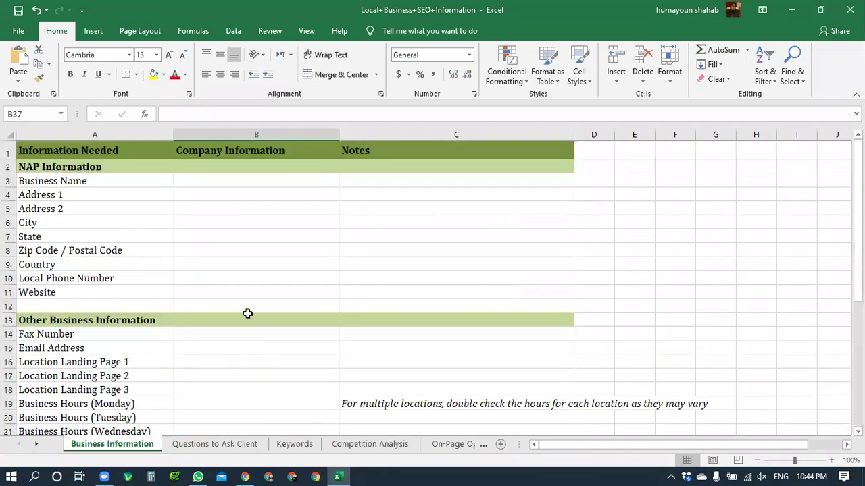
{"action": "scroll", "coordinate": [267, 201], "scroll_direction": "down", "scroll_amount": 9}
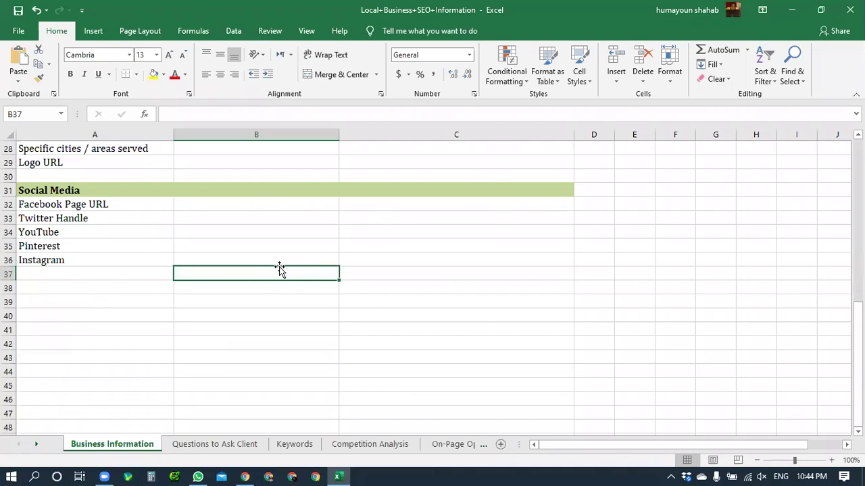
{"action": "scroll", "coordinate": [277, 270], "scroll_direction": "up", "scroll_amount": 9}
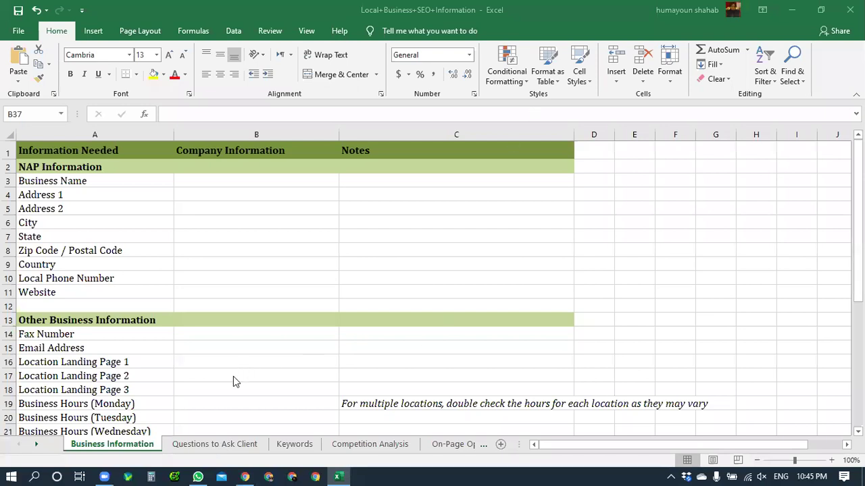
Show the Questions to Ask Client sheet and look through its sections down to Questions for SEO to Find Out
{"action": "left_click", "coordinate": [227, 443]}
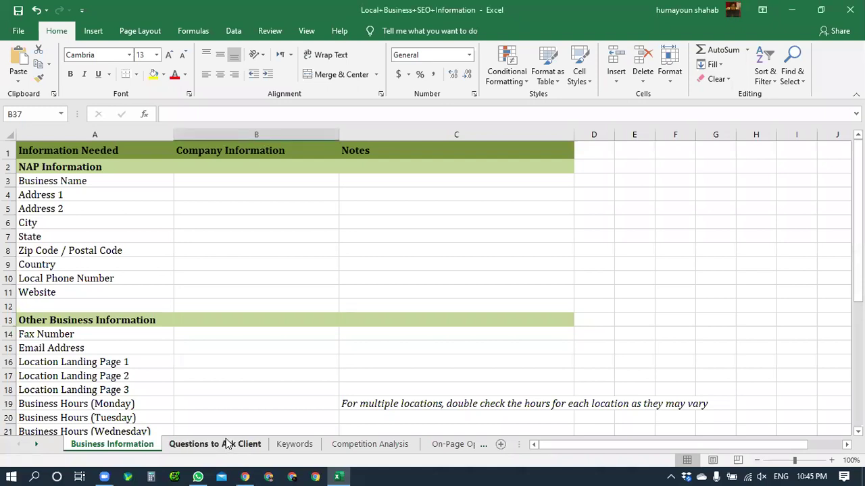
{"action": "left_click", "coordinate": [226, 444]}
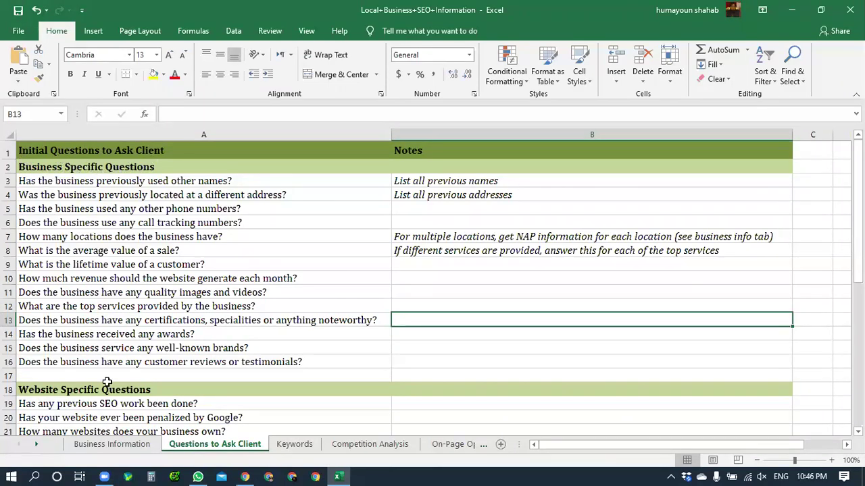
{"action": "scroll", "coordinate": [120, 364], "scroll_direction": "down", "scroll_amount": 9}
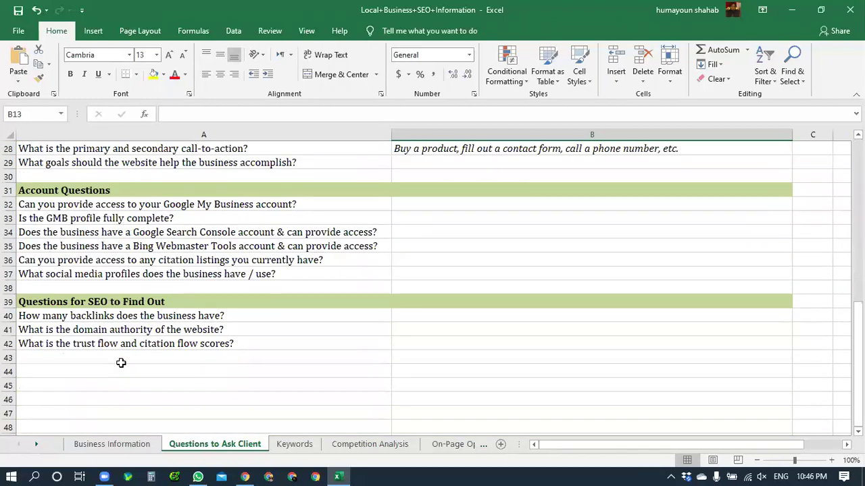
Go through the Business Specific Questions, from previously used business names down to awards and customer reviews or testimonials
{"action": "scroll", "coordinate": [120, 363], "scroll_direction": "up", "scroll_amount": 4}
{"action": "scroll", "coordinate": [126, 348], "scroll_direction": "up", "scroll_amount": 5}
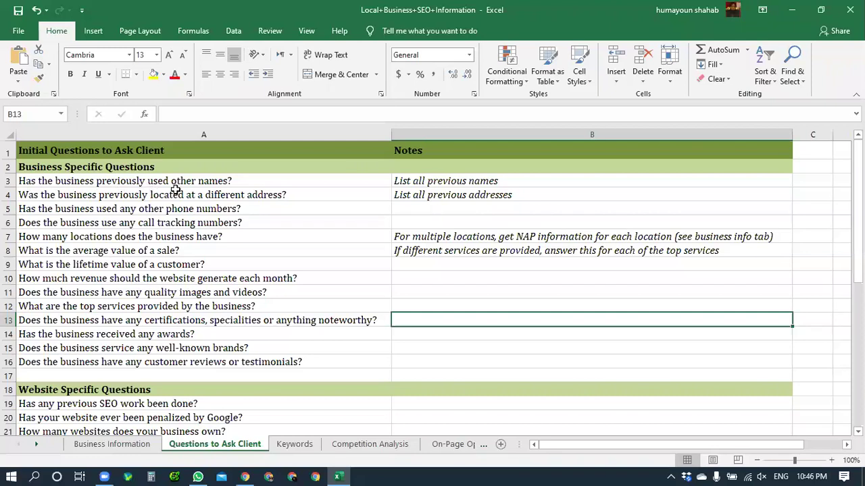
{"action": "left_click", "coordinate": [284, 180]}
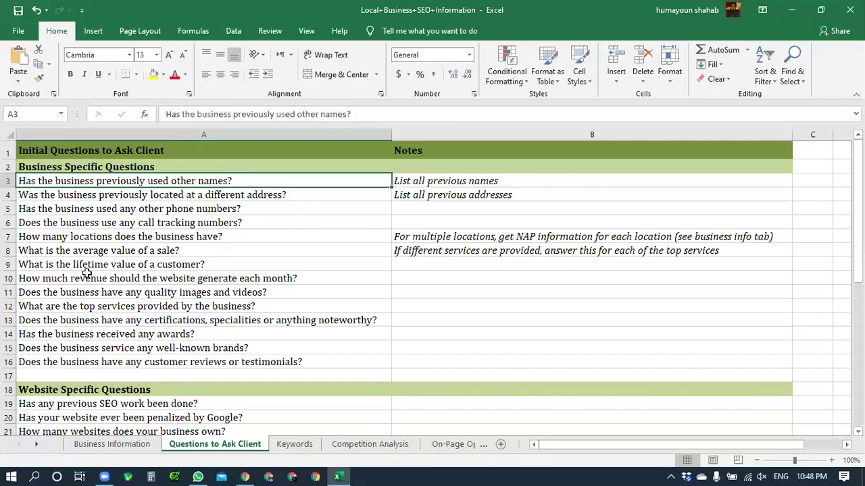
{"action": "left_click", "coordinate": [228, 264]}
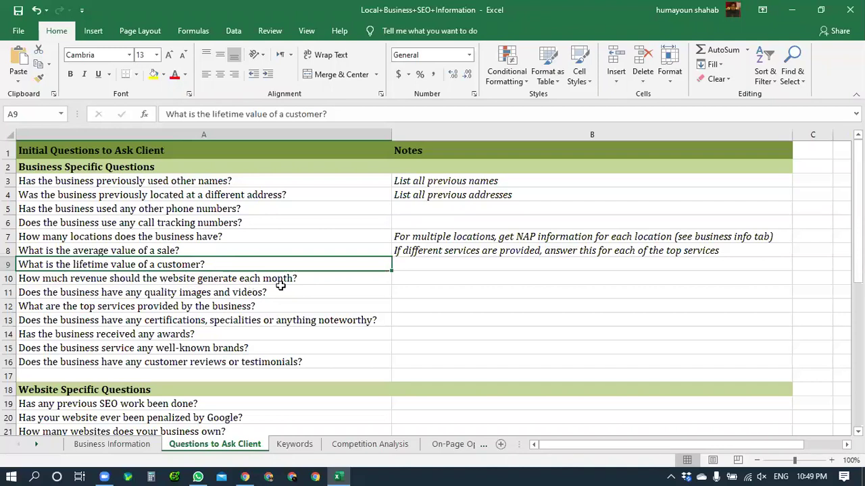
{"action": "left_click", "coordinate": [406, 281]}
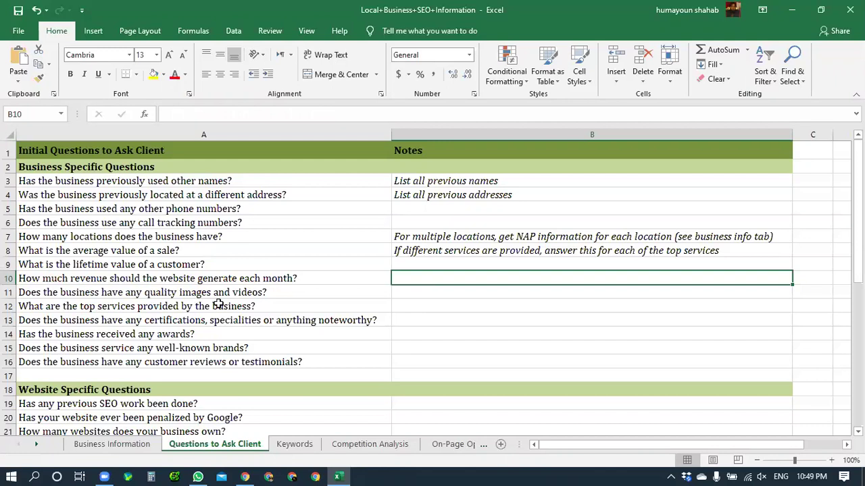
{"action": "left_click", "coordinate": [413, 295]}
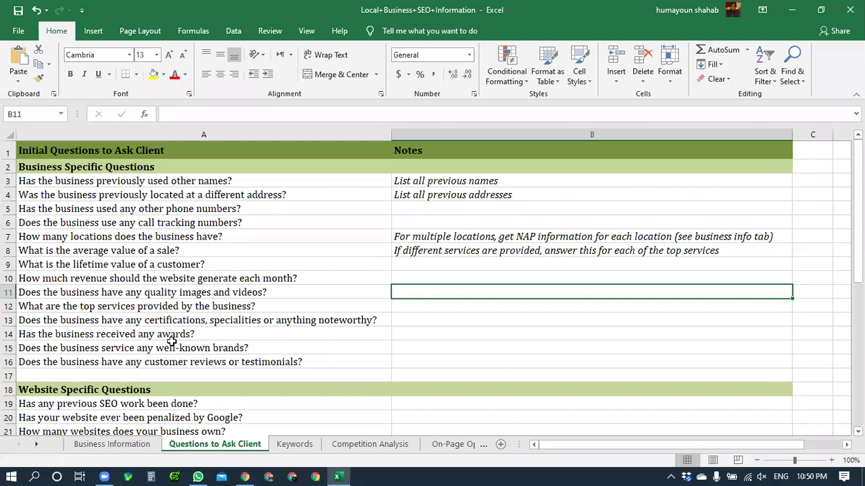
{"action": "left_click", "coordinate": [420, 337]}
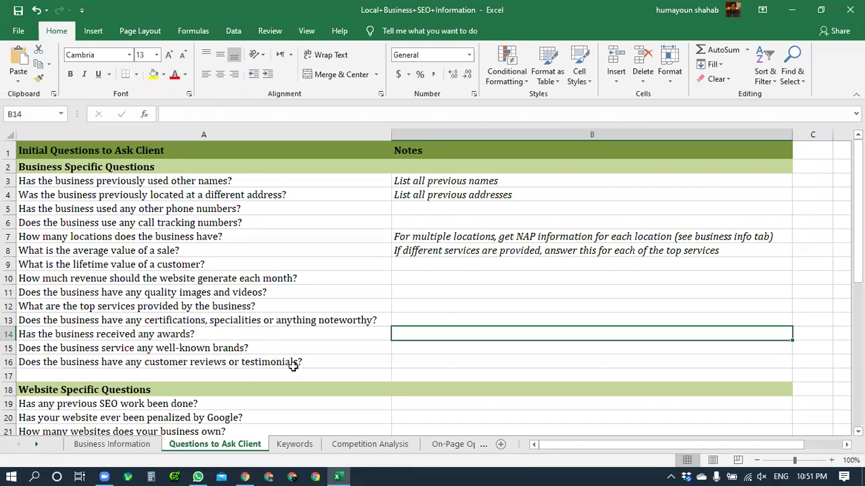
{"action": "left_click", "coordinate": [411, 361]}
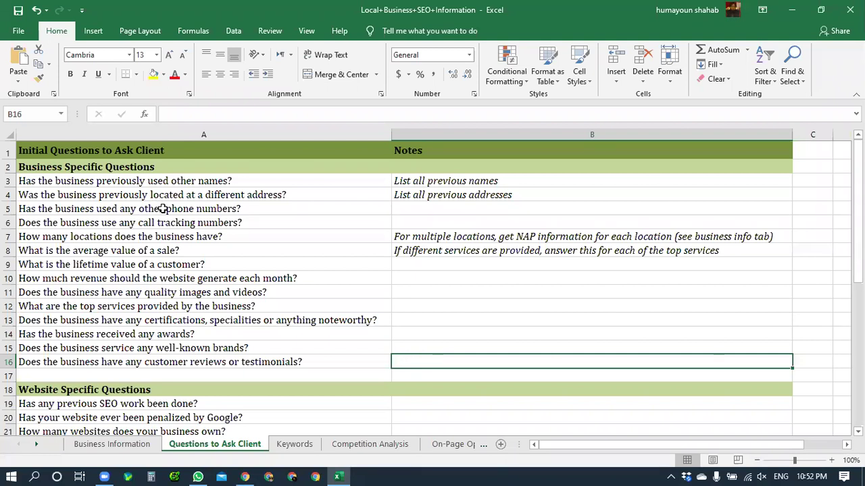
Examine the Website Specific Questions on previous SEO work, Google penalties, website hosting and where the domain name was purchased
{"action": "scroll", "coordinate": [223, 214], "scroll_direction": "down", "scroll_amount": 4}
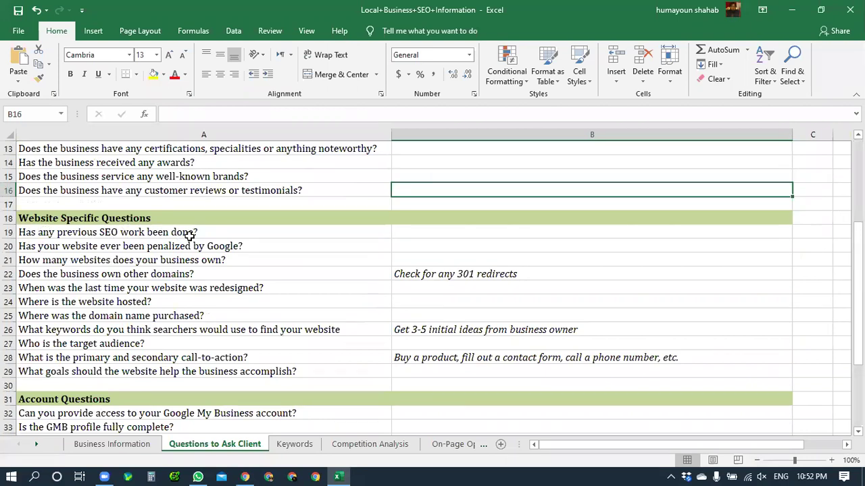
{"action": "left_click", "coordinate": [412, 236]}
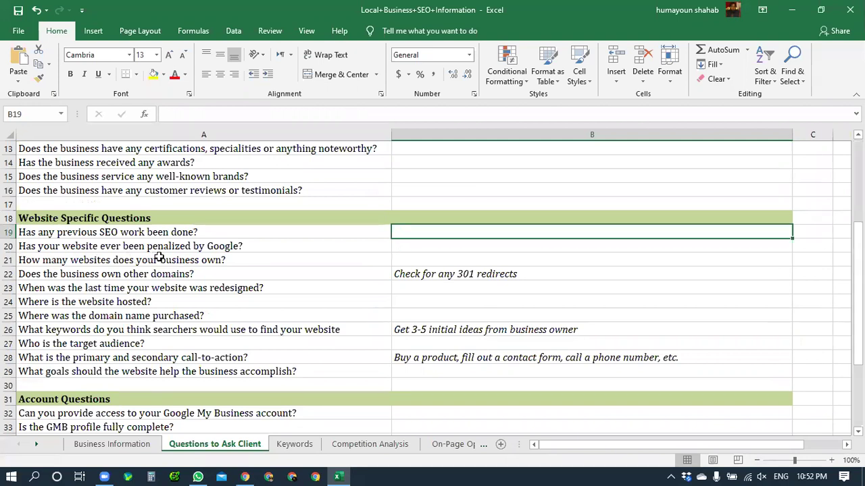
{"action": "left_click", "coordinate": [427, 248]}
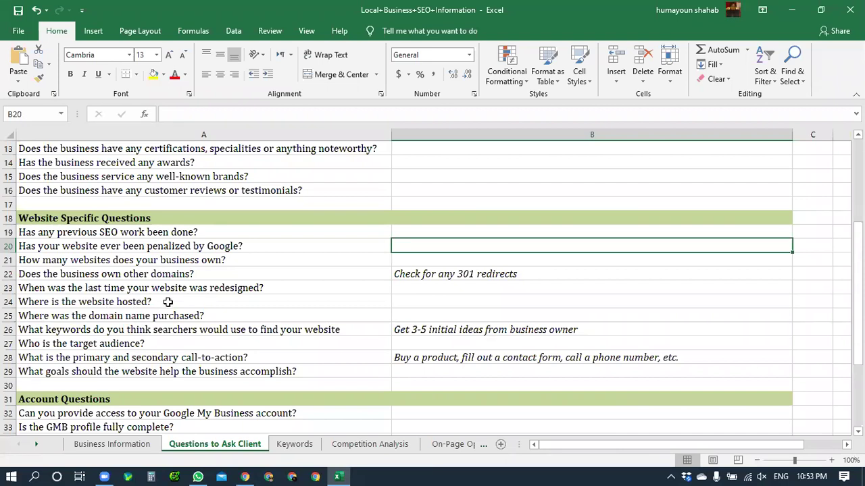
{"action": "left_click", "coordinate": [405, 303]}
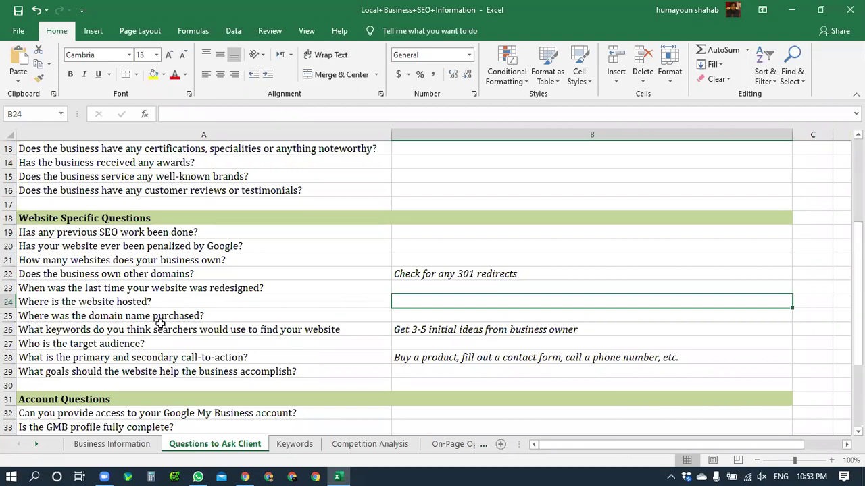
{"action": "left_click", "coordinate": [415, 316]}
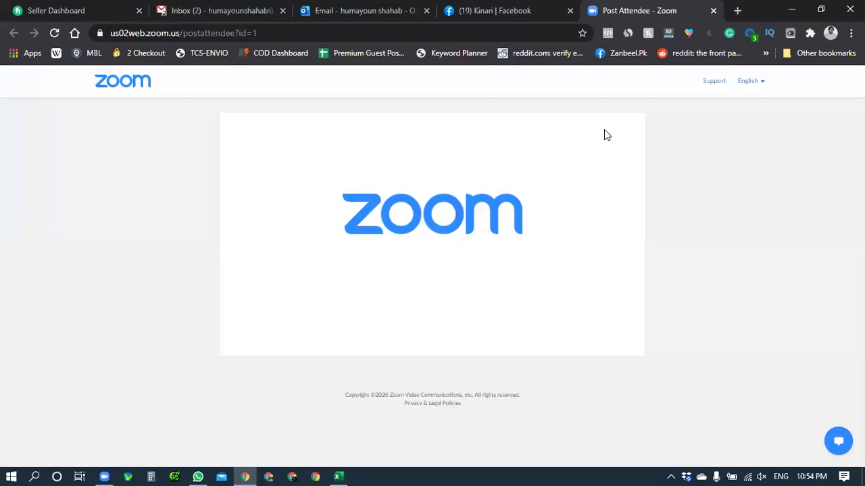
Open mallofwish.com in a new Chrome tab and view its MOW Exclusive product category, closing the category page after viewing
{"action": "left_click", "coordinate": [737, 11]}
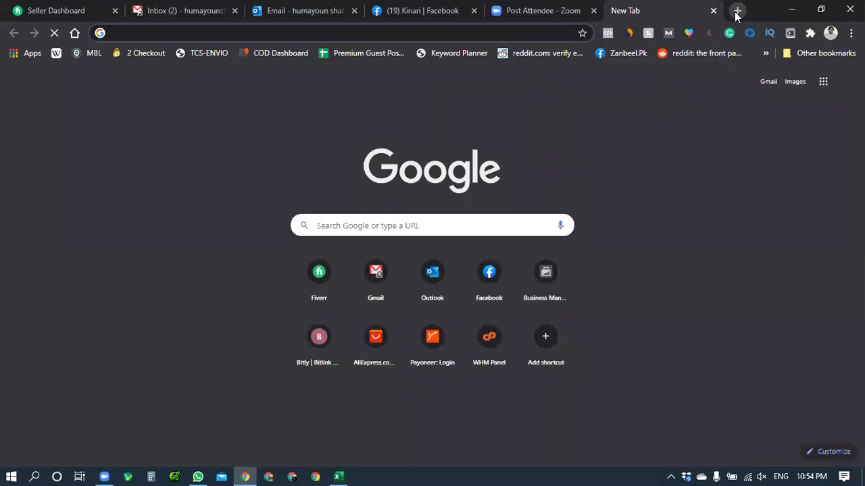
{"action": "type", "text": "ma"}
{"action": "key", "text": "Return"}
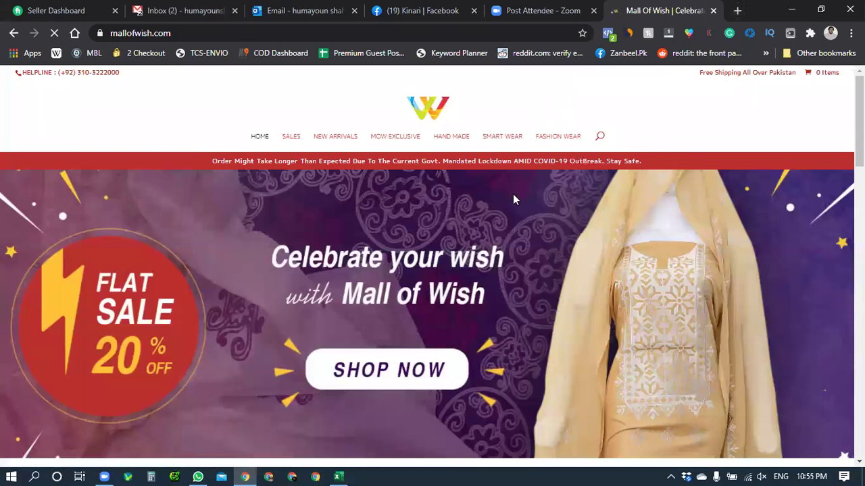
{"action": "scroll", "coordinate": [504, 203], "scroll_direction": "down", "scroll_amount": 3}
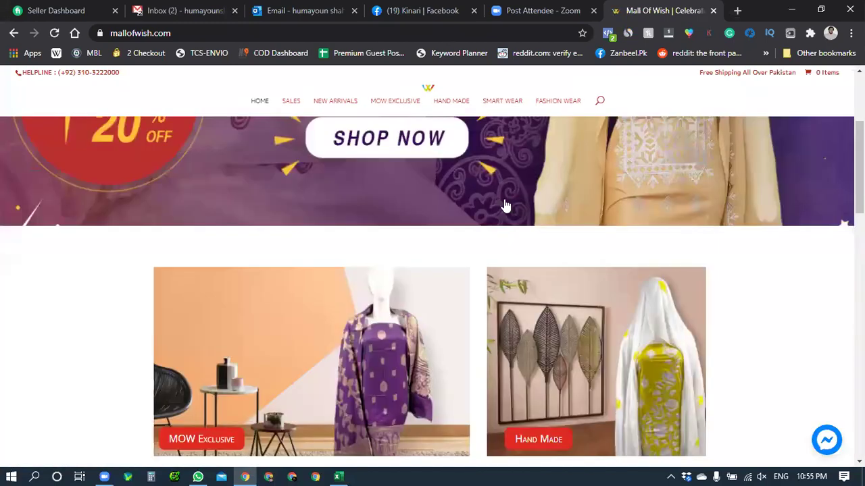
{"action": "scroll", "coordinate": [208, 313], "scroll_direction": "down", "scroll_amount": 1}
{"action": "scroll", "coordinate": [203, 328], "scroll_direction": "down", "scroll_amount": 1}
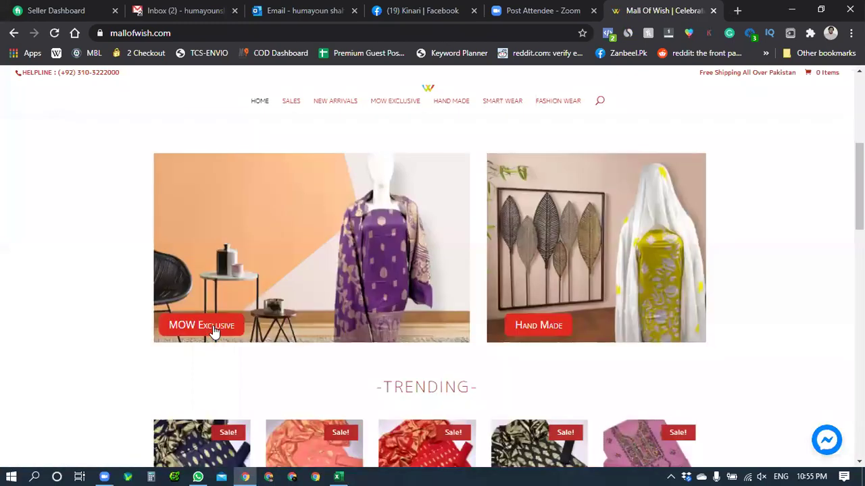
{"action": "left_click", "coordinate": [202, 326]}
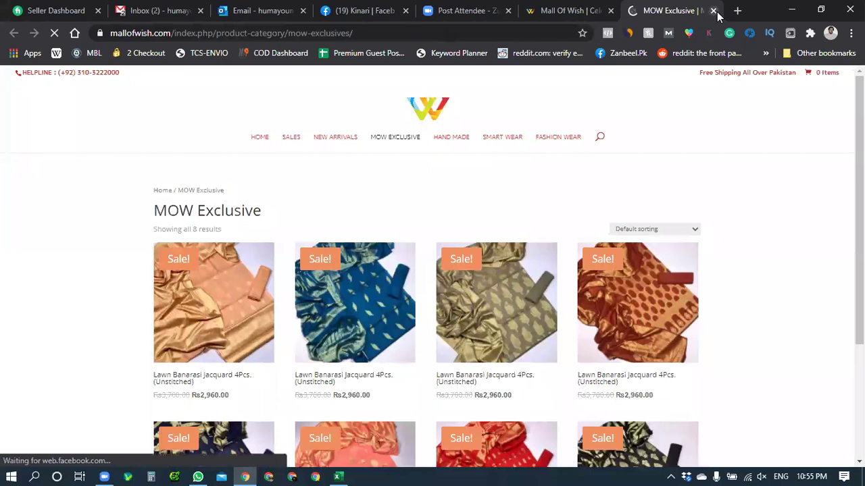
{"action": "left_click", "coordinate": [713, 10]}
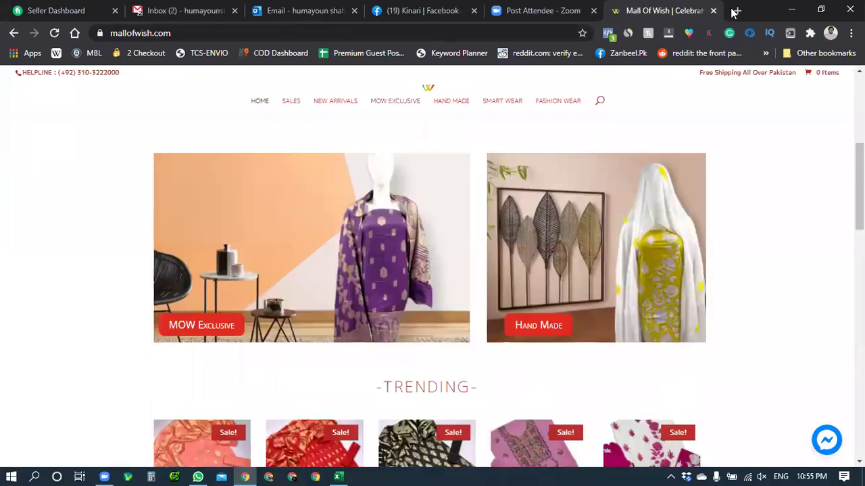
Try to open the hafeeznco.pk website in a separate tab, and close that tab
{"action": "left_click", "coordinate": [737, 11]}
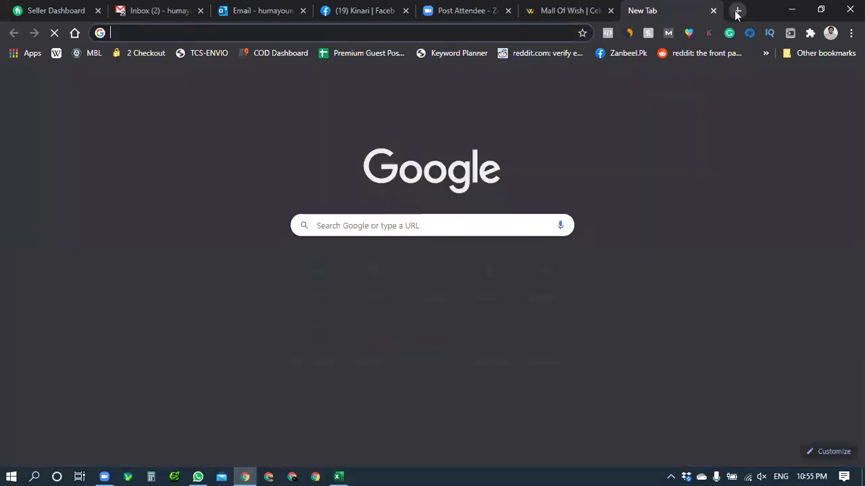
{"action": "type", "text": "haf"}
{"action": "key", "text": "Return"}
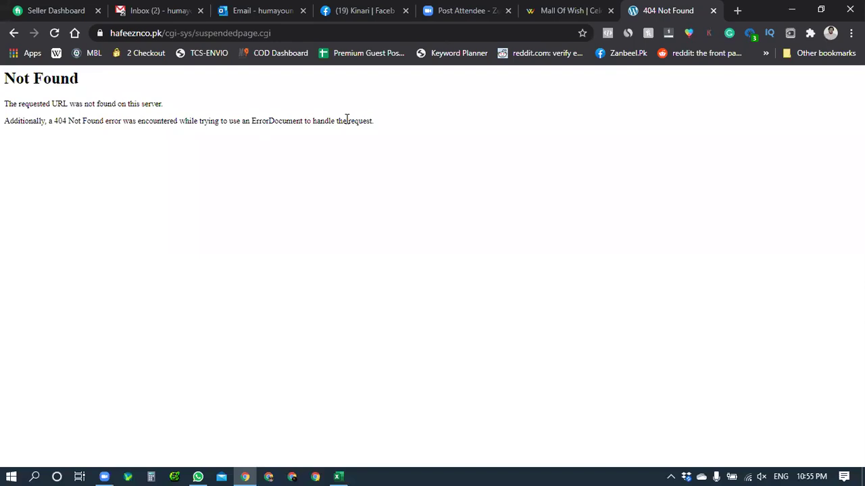
{"action": "left_click", "coordinate": [712, 10]}
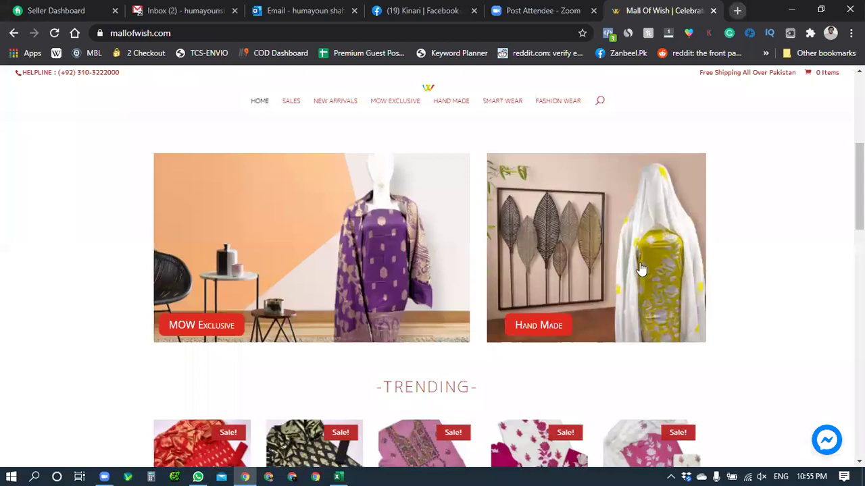
Look through the rest of the Mall Of Wish homepage, from the Trending products down to the newsletter sign-up and footer
{"action": "scroll", "coordinate": [721, 256], "scroll_direction": "down", "scroll_amount": 3}
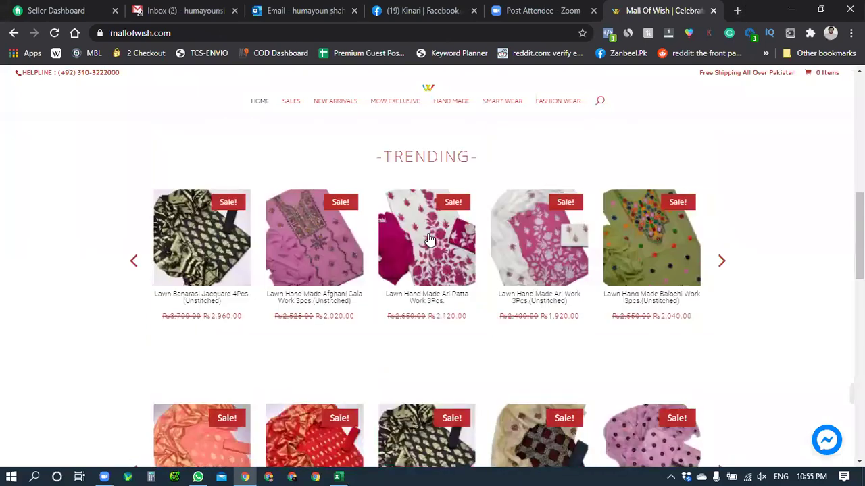
{"action": "scroll", "coordinate": [517, 271], "scroll_direction": "down", "scroll_amount": 2}
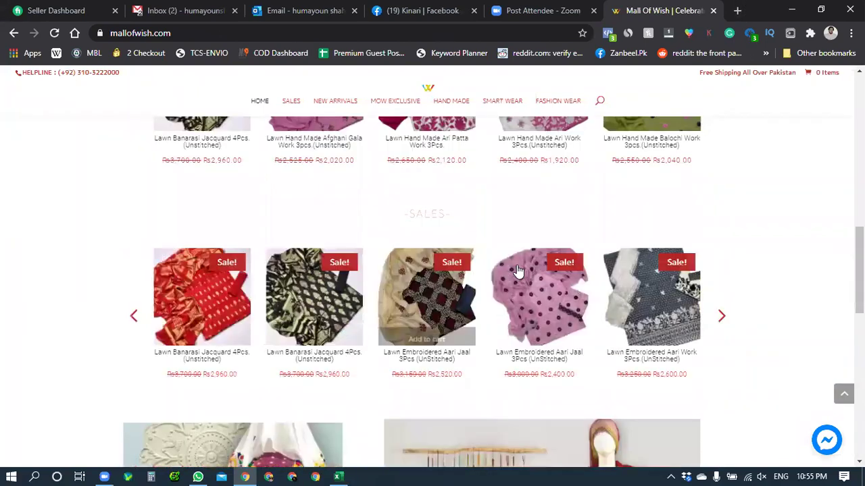
{"action": "scroll", "coordinate": [492, 252], "scroll_direction": "down", "scroll_amount": 6}
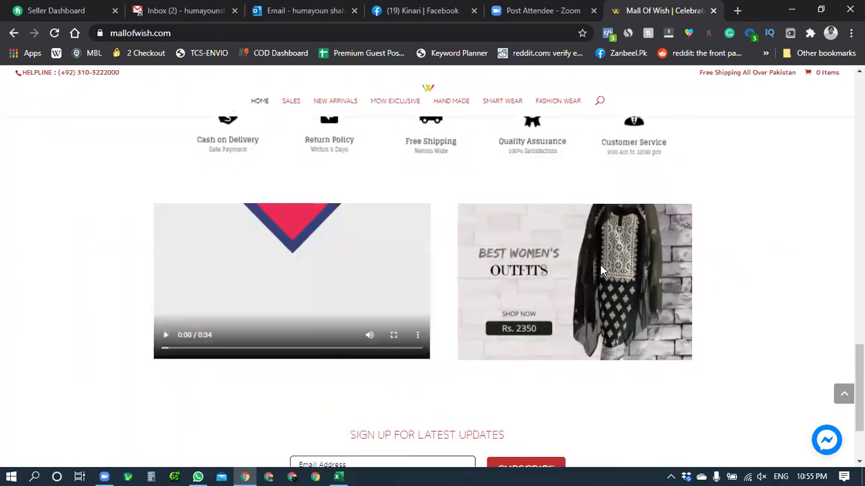
{"action": "scroll", "coordinate": [382, 341], "scroll_direction": "down", "scroll_amount": 2}
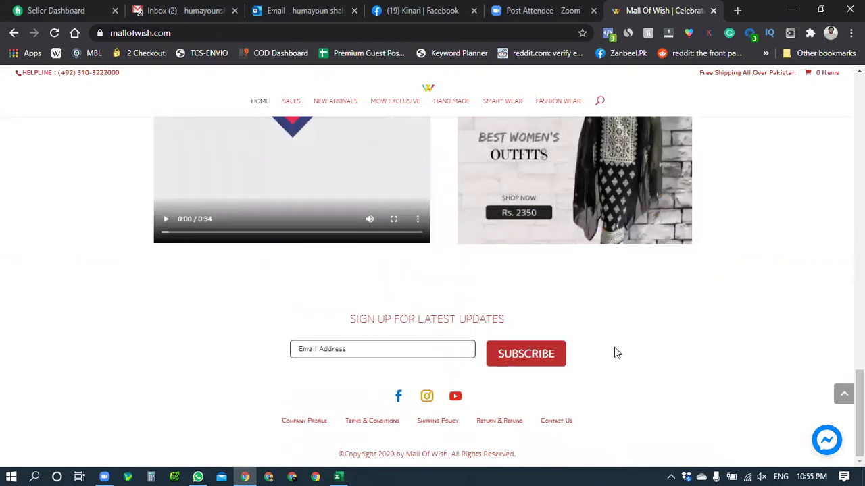
{"action": "scroll", "coordinate": [616, 352], "scroll_direction": "up", "scroll_amount": 2}
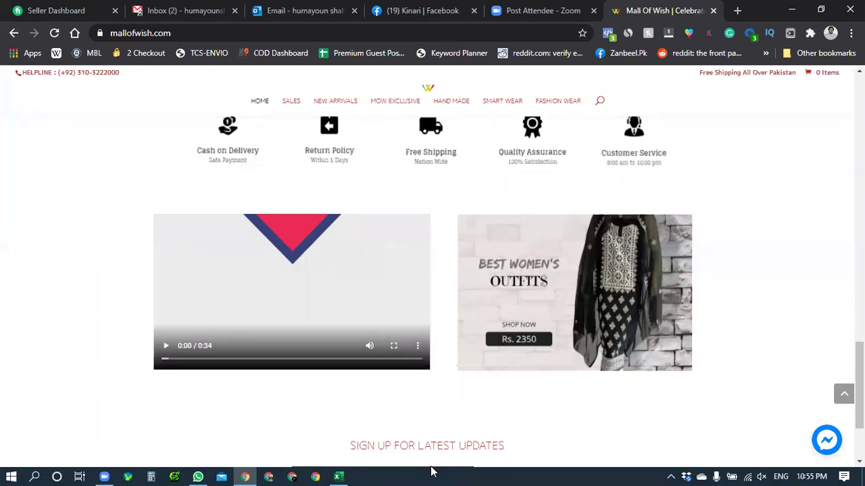
Return to the Excel workbook and review the remaining Website Specific Questions and the Account Questions on Google My Business access
{"action": "left_click", "coordinate": [339, 476]}
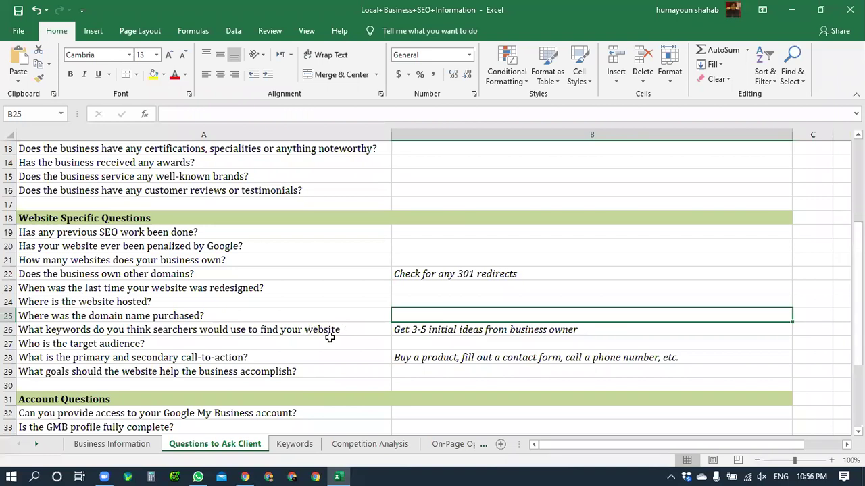
{"action": "scroll", "coordinate": [330, 337], "scroll_direction": "down", "scroll_amount": 1}
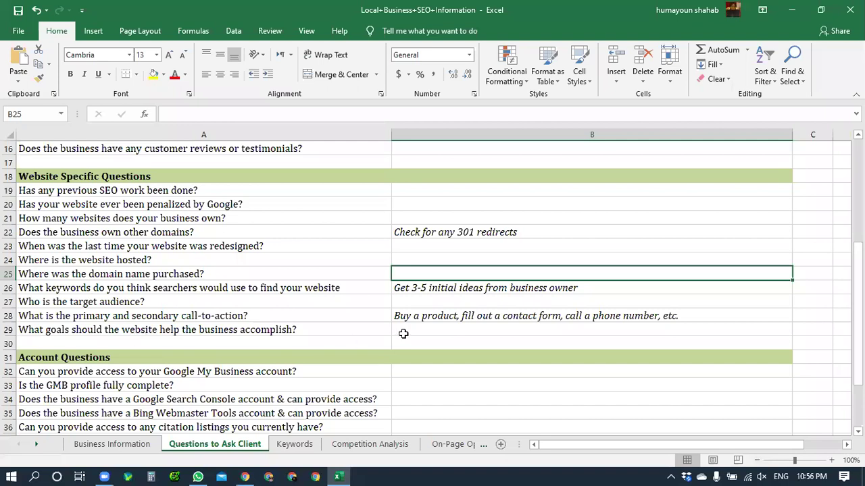
{"action": "scroll", "coordinate": [403, 334], "scroll_direction": "down", "scroll_amount": 3}
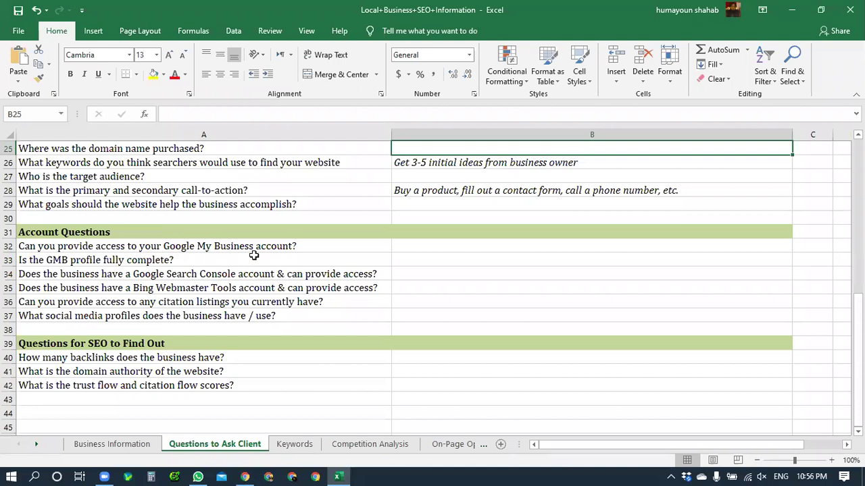
{"action": "left_click", "coordinate": [423, 248]}
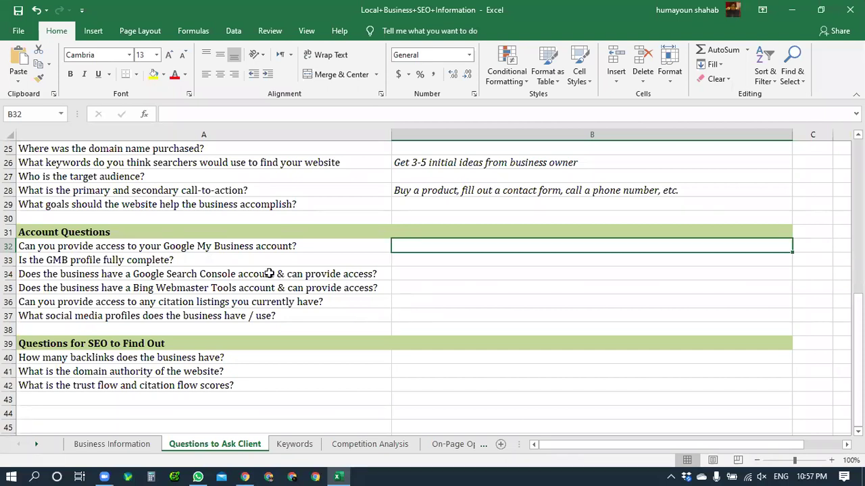
Examine the Questions for SEO to Find Out: backlinks, domain authority, and trust flow and citation flow scores
{"action": "scroll", "coordinate": [203, 270], "scroll_direction": "down", "scroll_amount": 1}
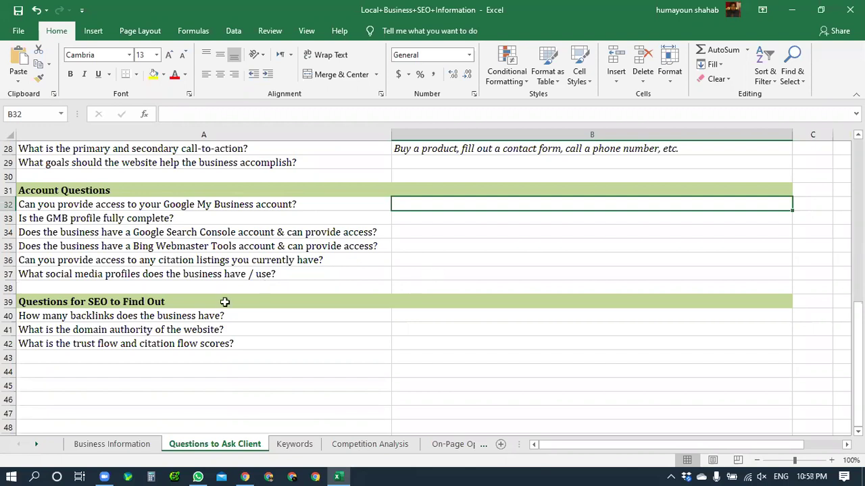
{"action": "scroll", "coordinate": [82, 268], "scroll_direction": "down", "scroll_amount": 1}
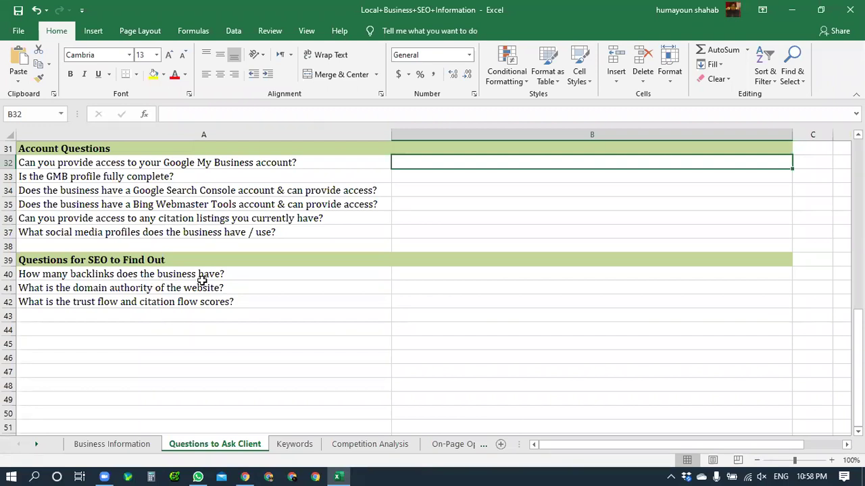
{"action": "left_click", "coordinate": [428, 274]}
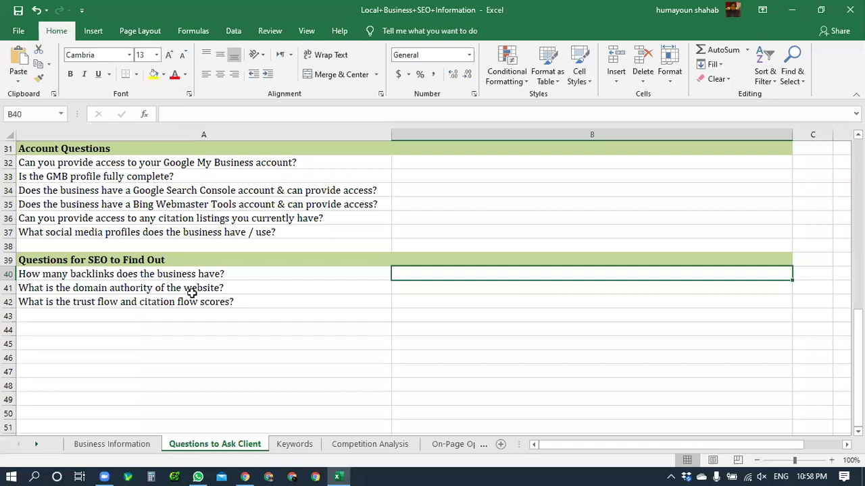
{"action": "left_click", "coordinate": [408, 289]}
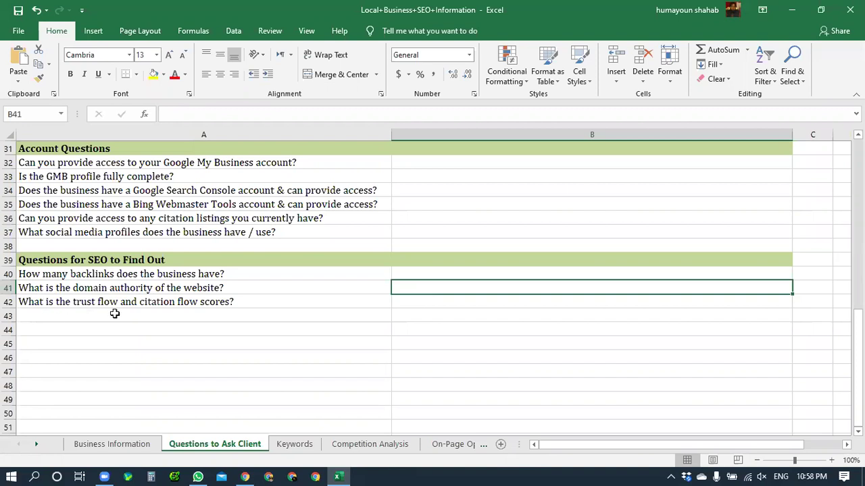
{"action": "left_click", "coordinate": [407, 303]}
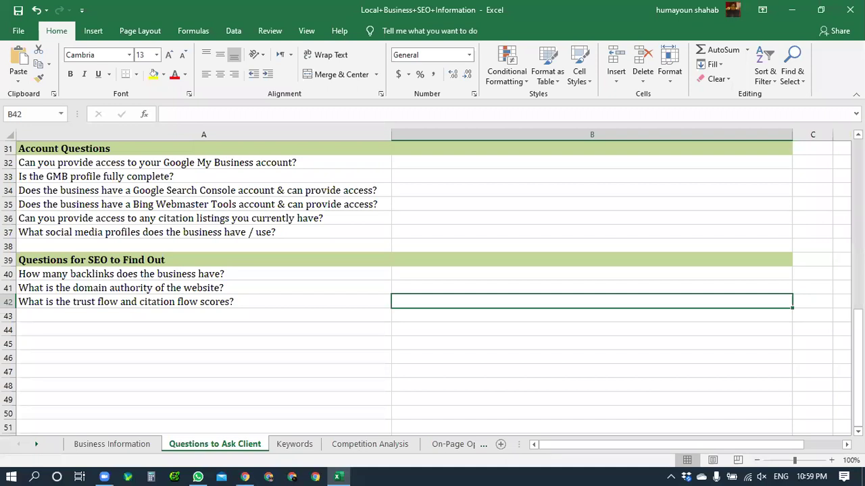
Review the Business Information sheet again, from the NAP Information through the Other Business Information fields
{"action": "left_click", "coordinate": [132, 447]}
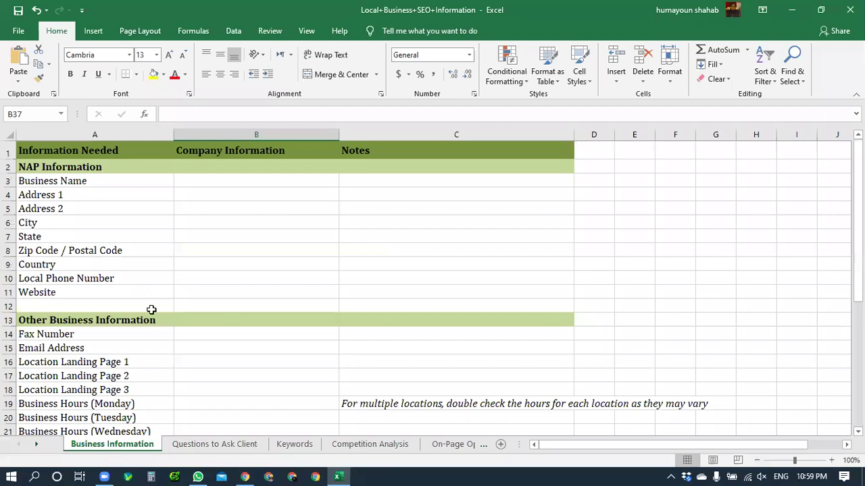
{"action": "scroll", "coordinate": [217, 285], "scroll_direction": "down", "scroll_amount": 3}
{"action": "scroll", "coordinate": [217, 284], "scroll_direction": "down", "scroll_amount": 1}
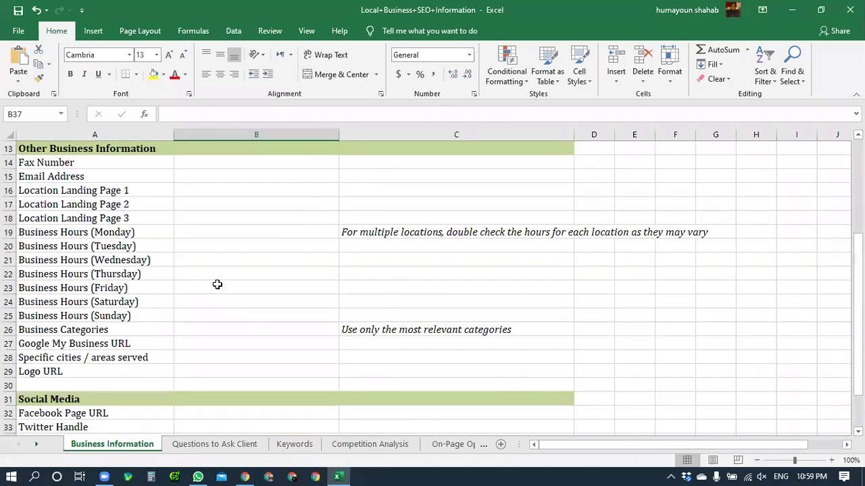
{"action": "scroll", "coordinate": [217, 284], "scroll_direction": "up", "scroll_amount": 2}
{"action": "scroll", "coordinate": [238, 206], "scroll_direction": "up", "scroll_amount": 2}
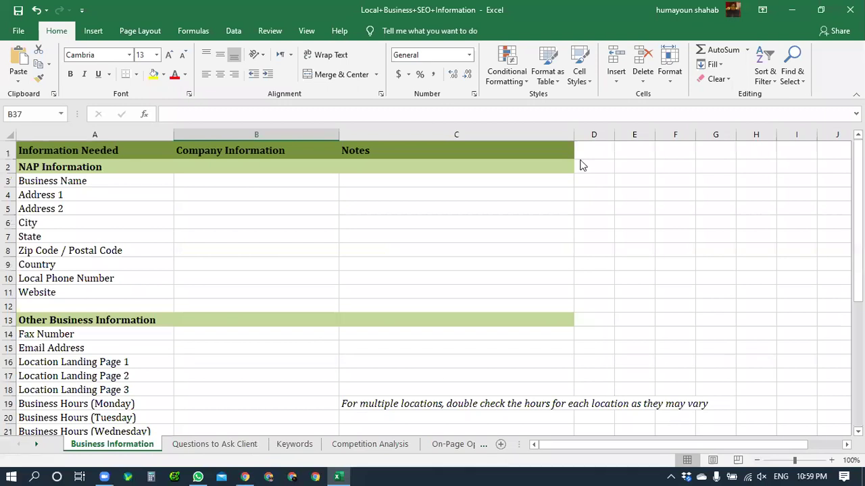
Switch to Chrome and search Google for "clothing store" in a new tab
{"action": "key", "text": "alt+Tab"}
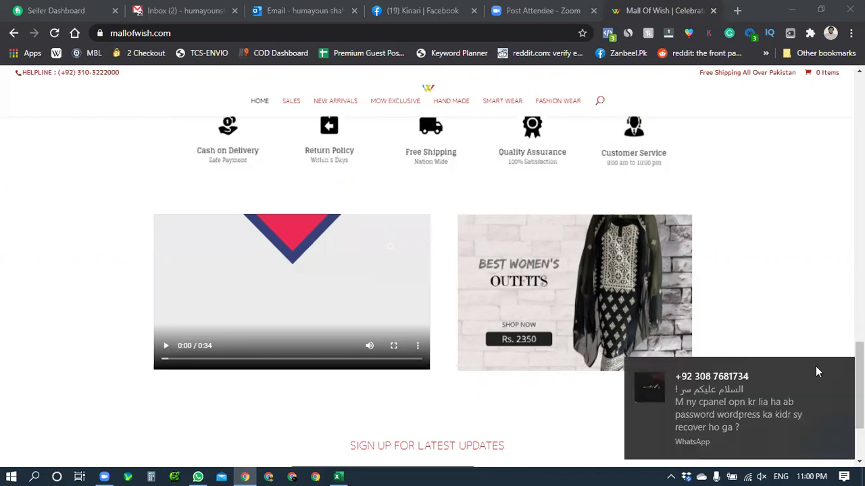
{"action": "left_click", "coordinate": [737, 10]}
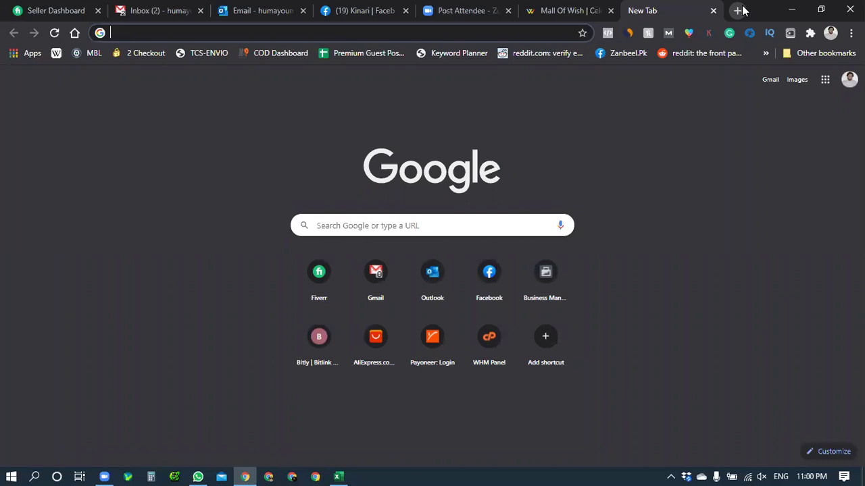
{"action": "type", "text": "clothi"}
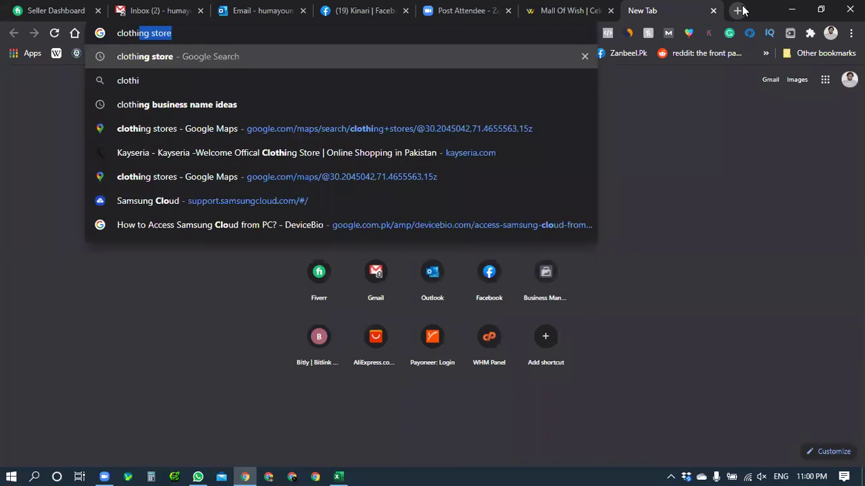
{"action": "type", "text": "ng store"}
{"action": "key", "text": "Return"}
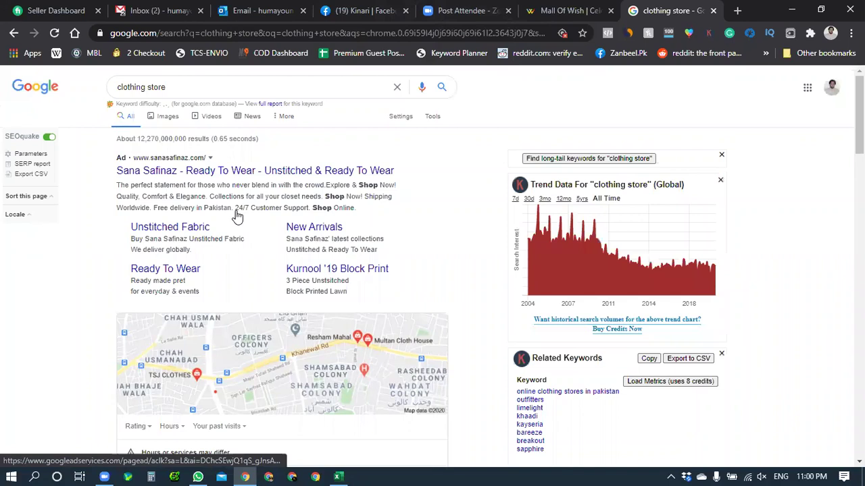
Look through the local map listings and organic results, and open the Kayseria clothing store website
{"action": "scroll", "coordinate": [244, 225], "scroll_direction": "down", "scroll_amount": 5}
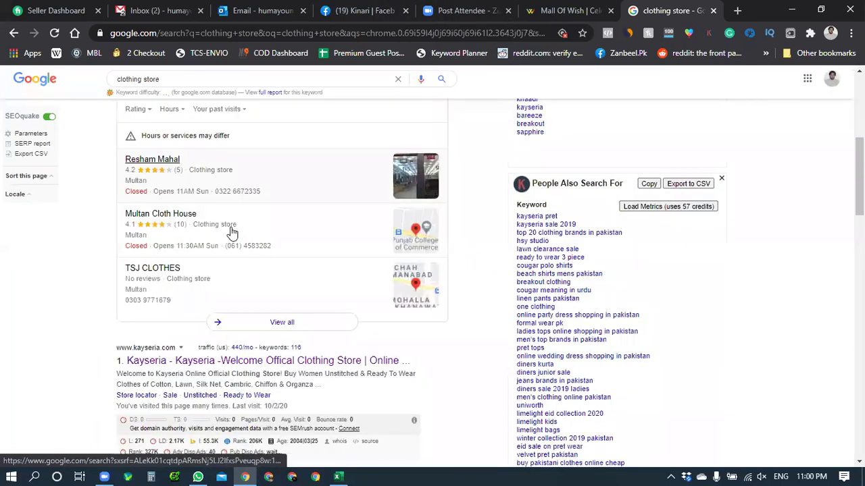
{"action": "scroll", "coordinate": [232, 233], "scroll_direction": "down", "scroll_amount": 2}
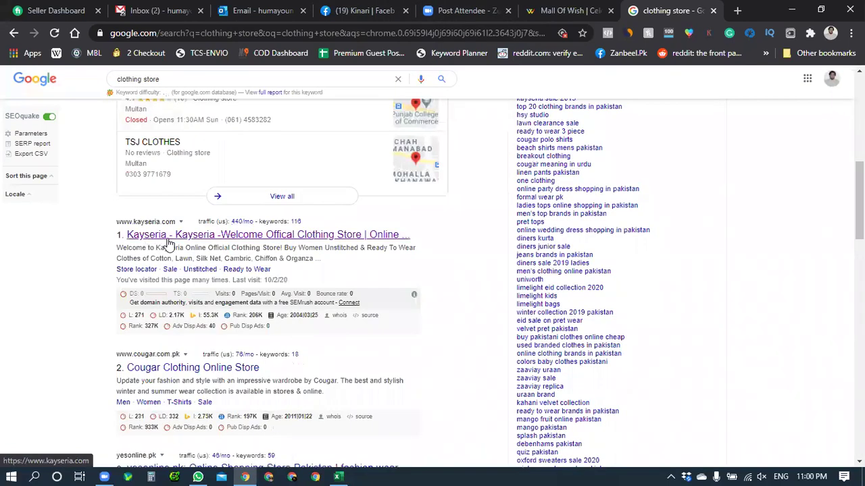
{"action": "left_click", "coordinate": [314, 238]}
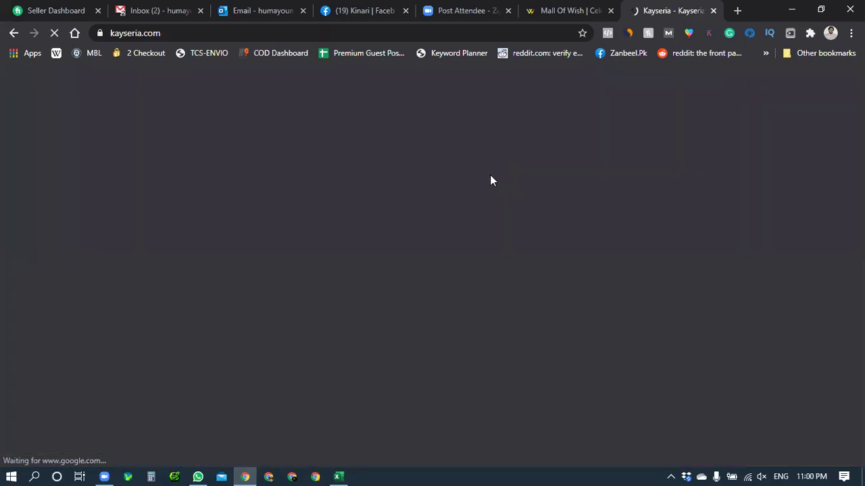